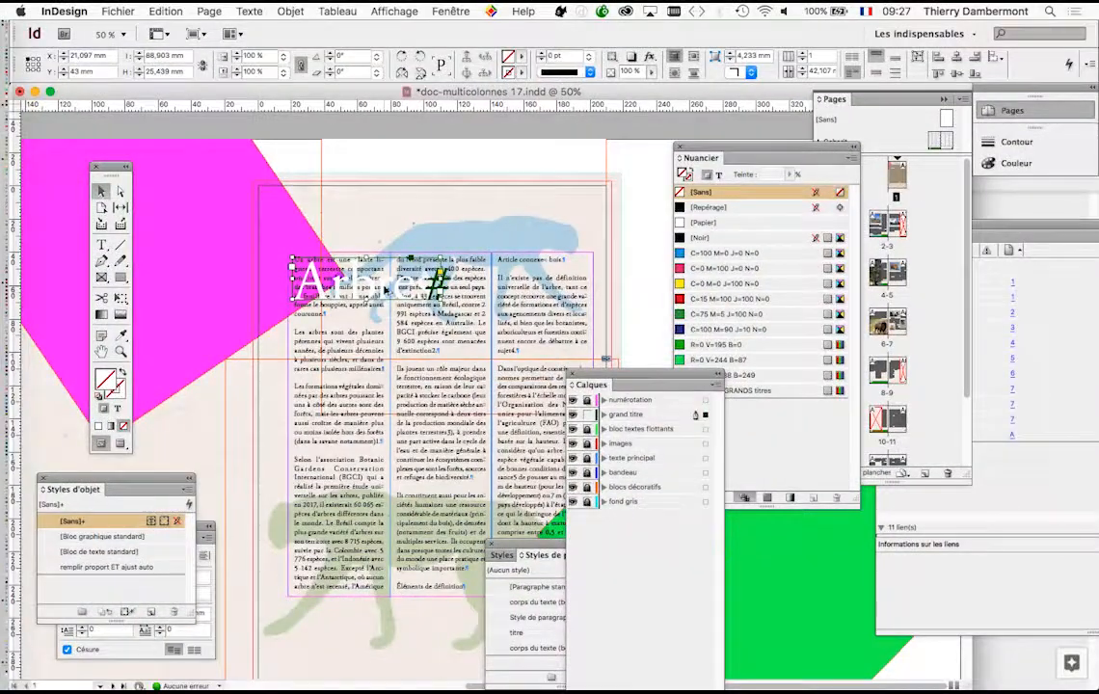
Display the text wrap settings for the "Arbres" title frame and wrap the body text around its bounding box.
scroll(386, 287, up, 2)
click(449, 11)
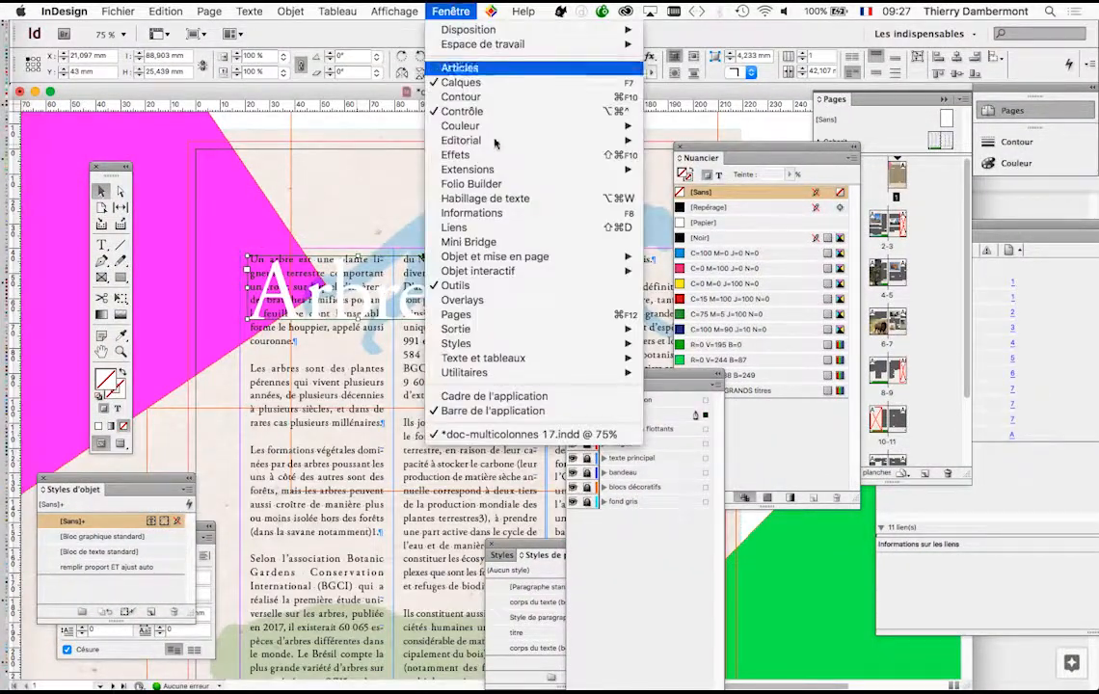
click(463, 198)
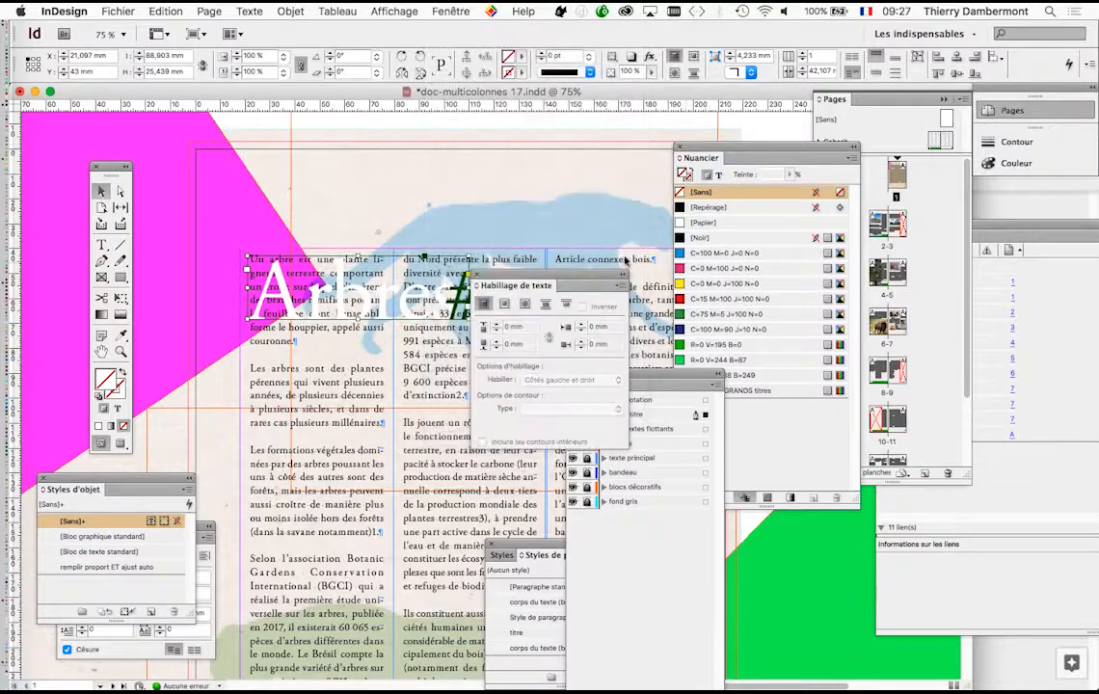
drag(552, 279, 613, 157)
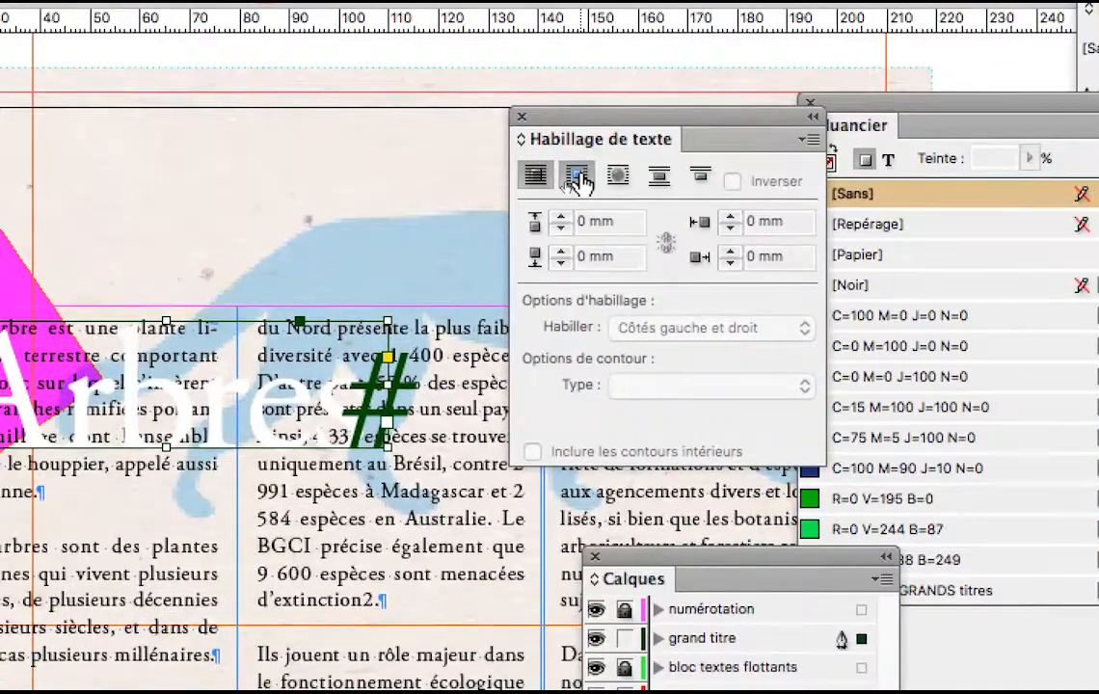
click(578, 177)
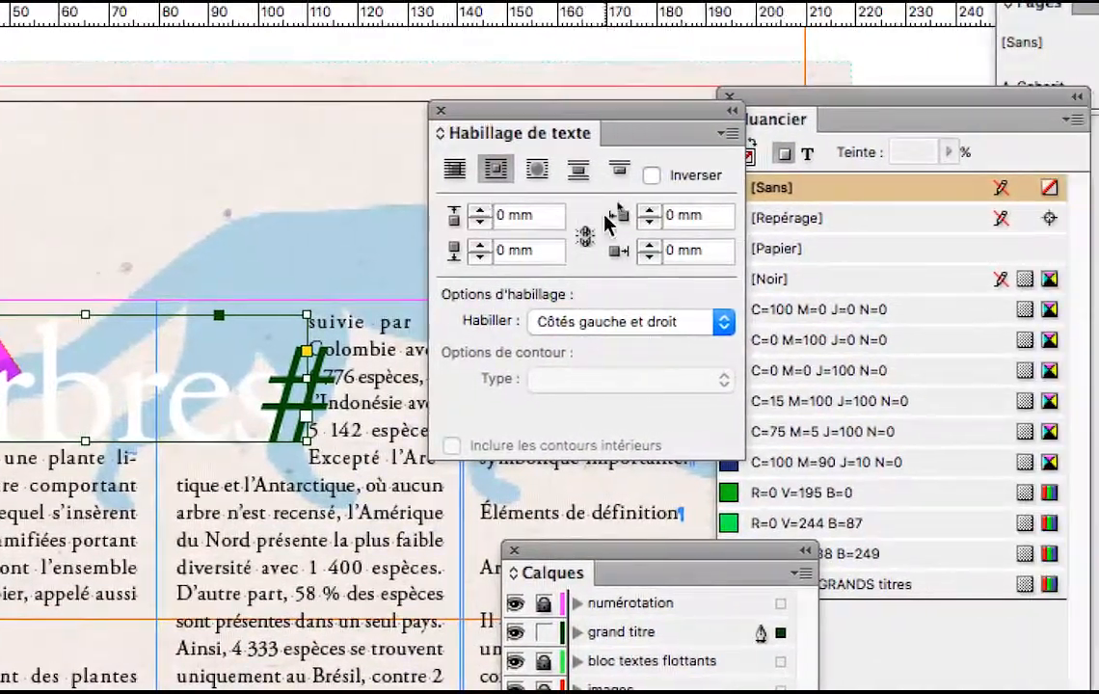
Link the title's four text wrap offsets and set them all to 7 mm.
click(585, 235)
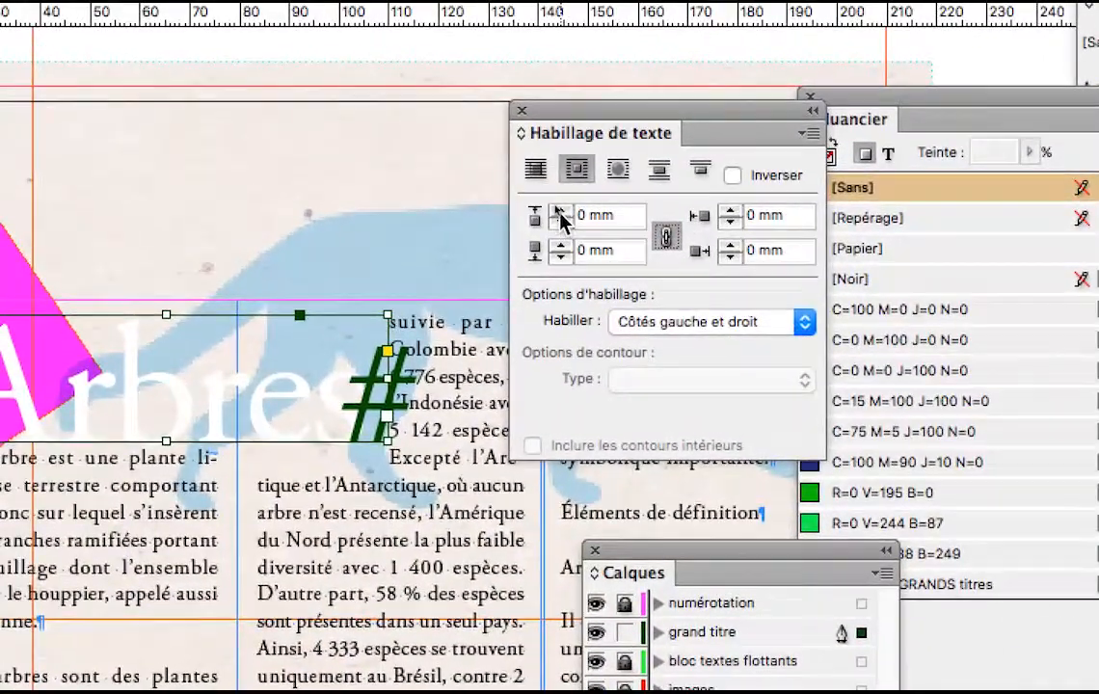
click(559, 210)
click(559, 211)
click(559, 210)
click(559, 211)
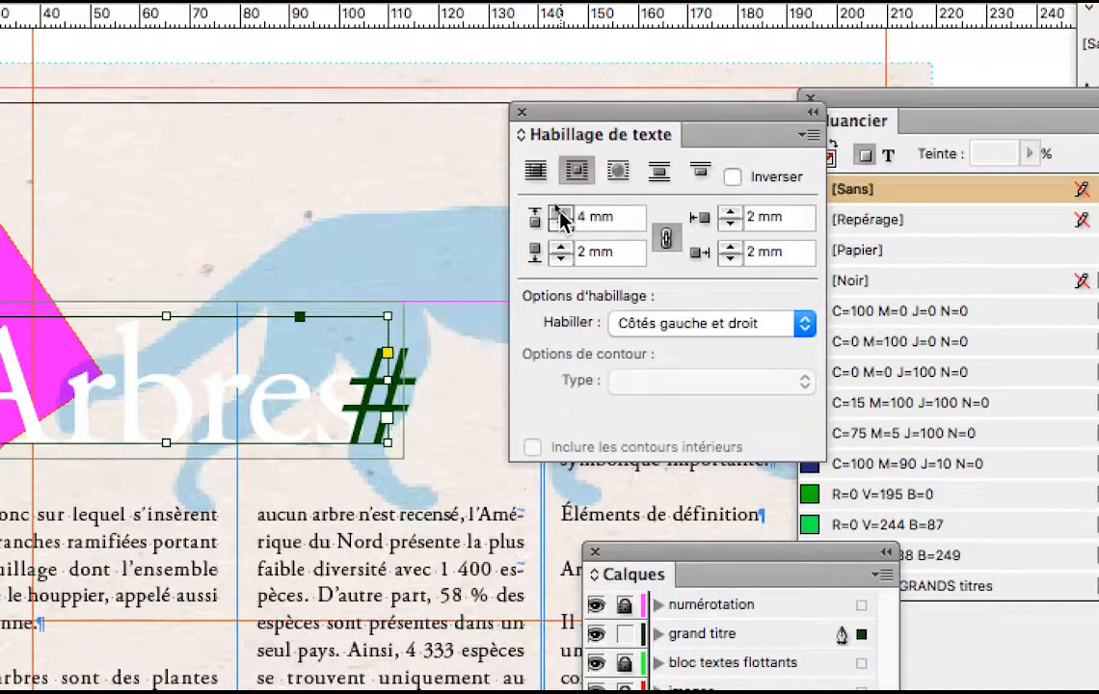
click(559, 212)
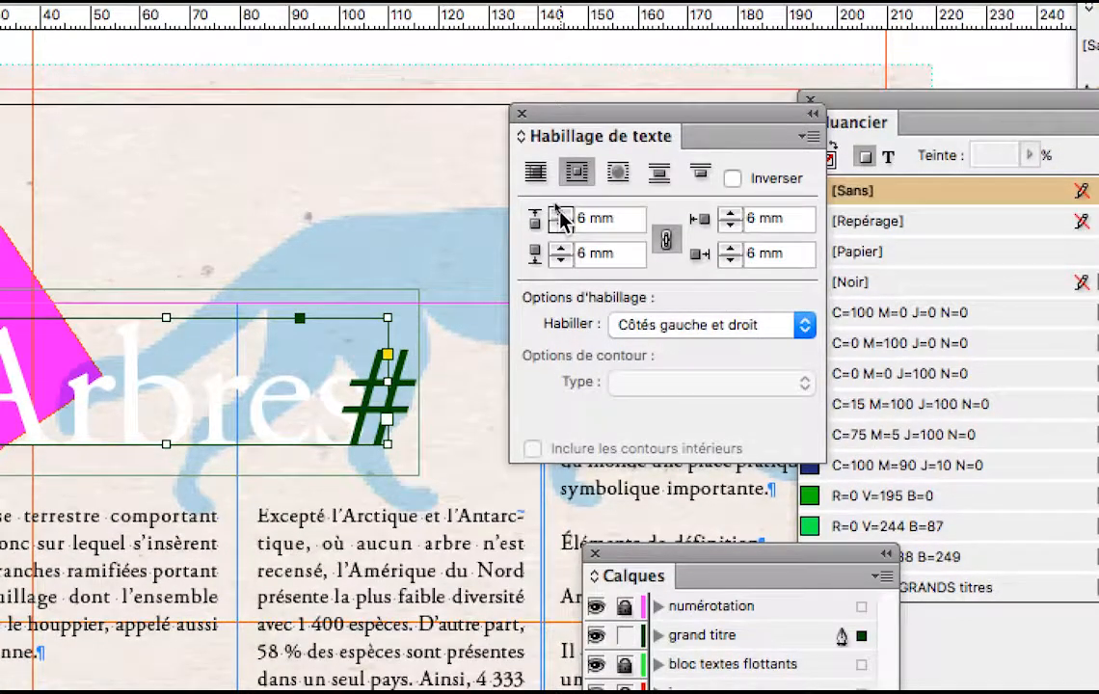
click(559, 212)
click(559, 210)
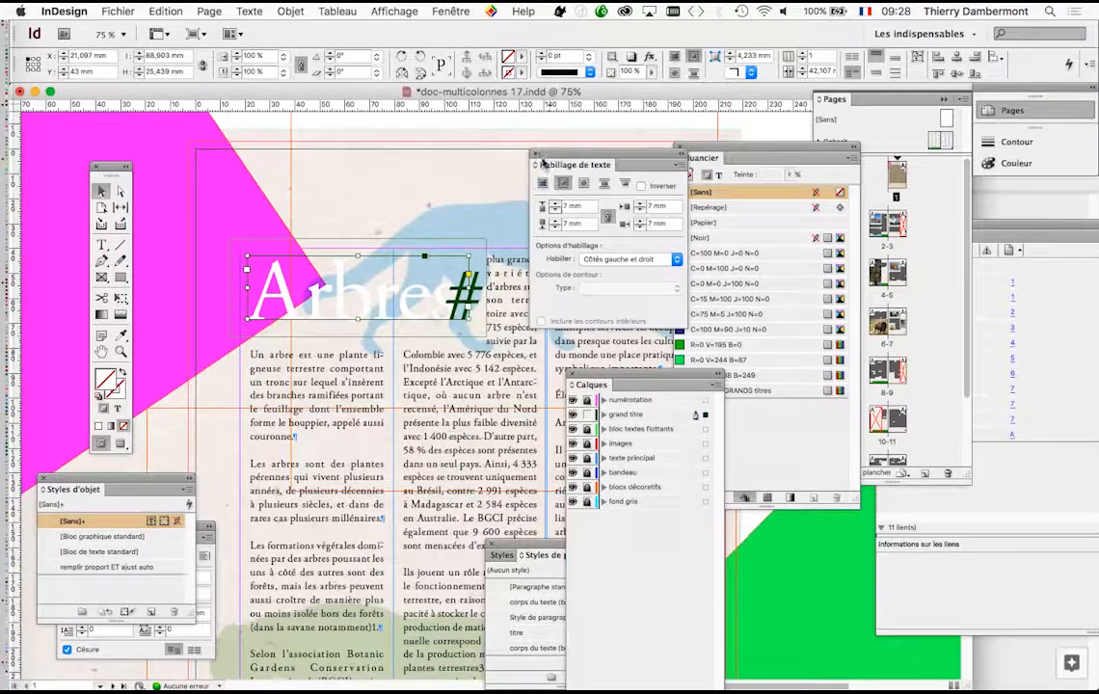
Close the text wrap, swatches, layers and paragraph styles palettes, and preview the page without guides with the title deselected.
click(536, 154)
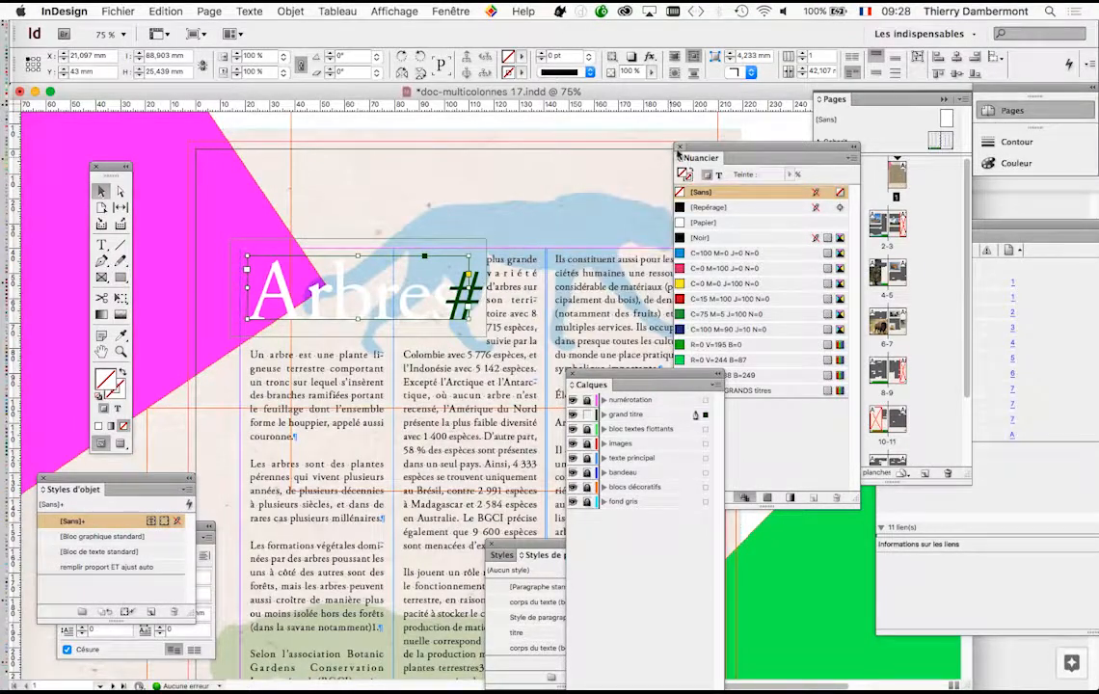
click(678, 147)
click(573, 375)
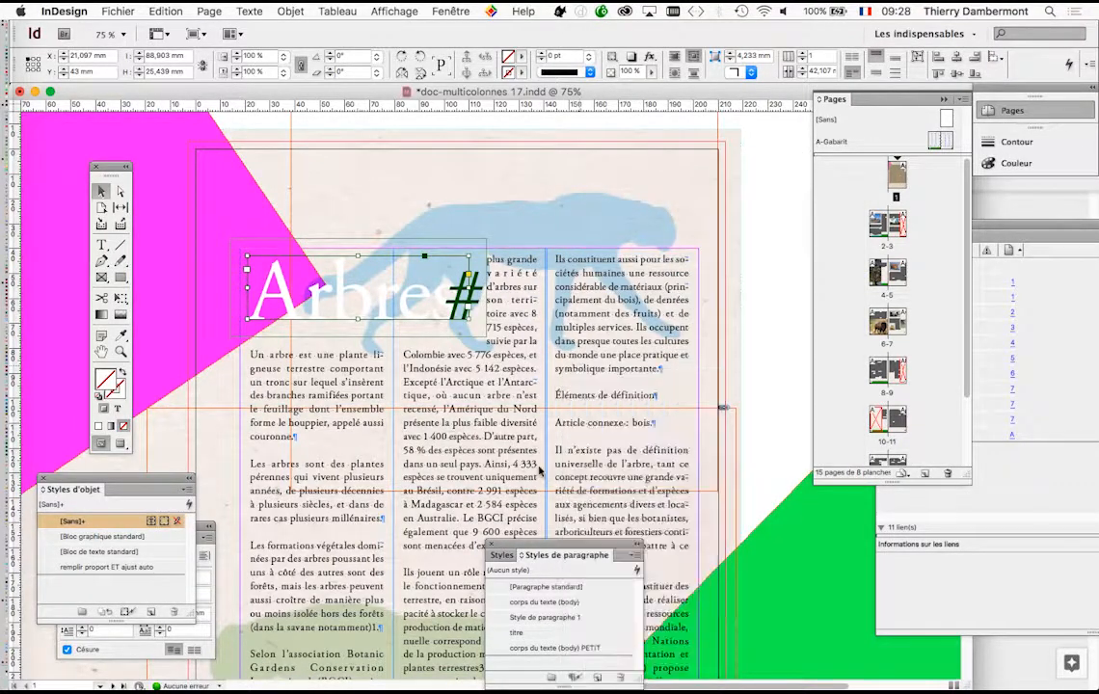
click(489, 545)
key(w)
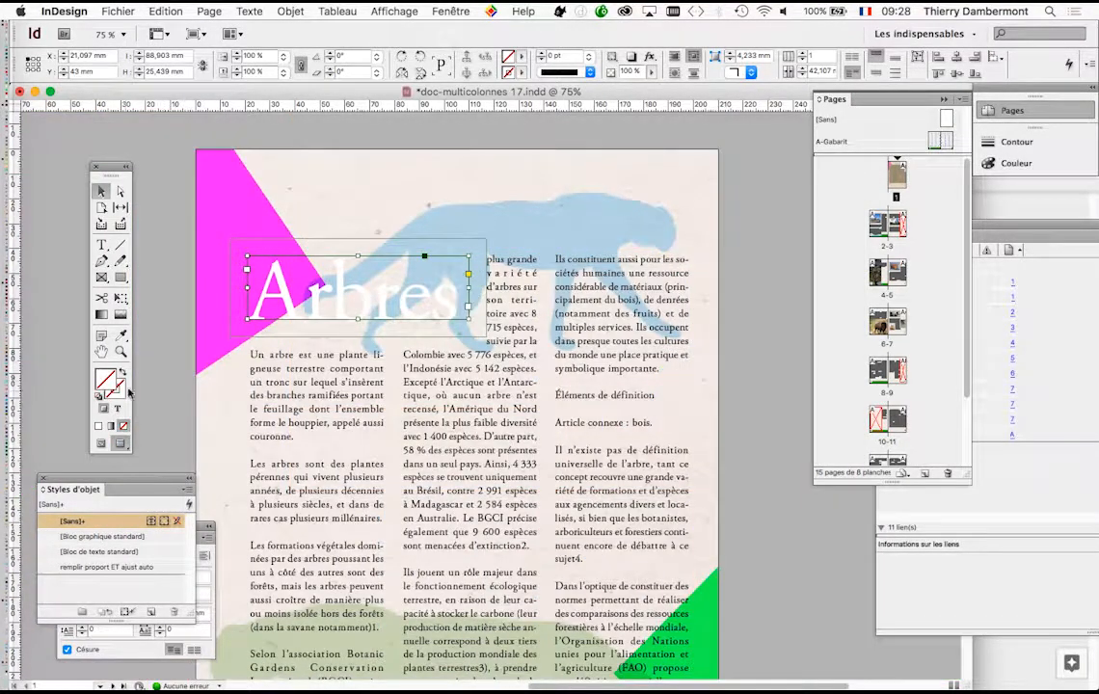
click(159, 363)
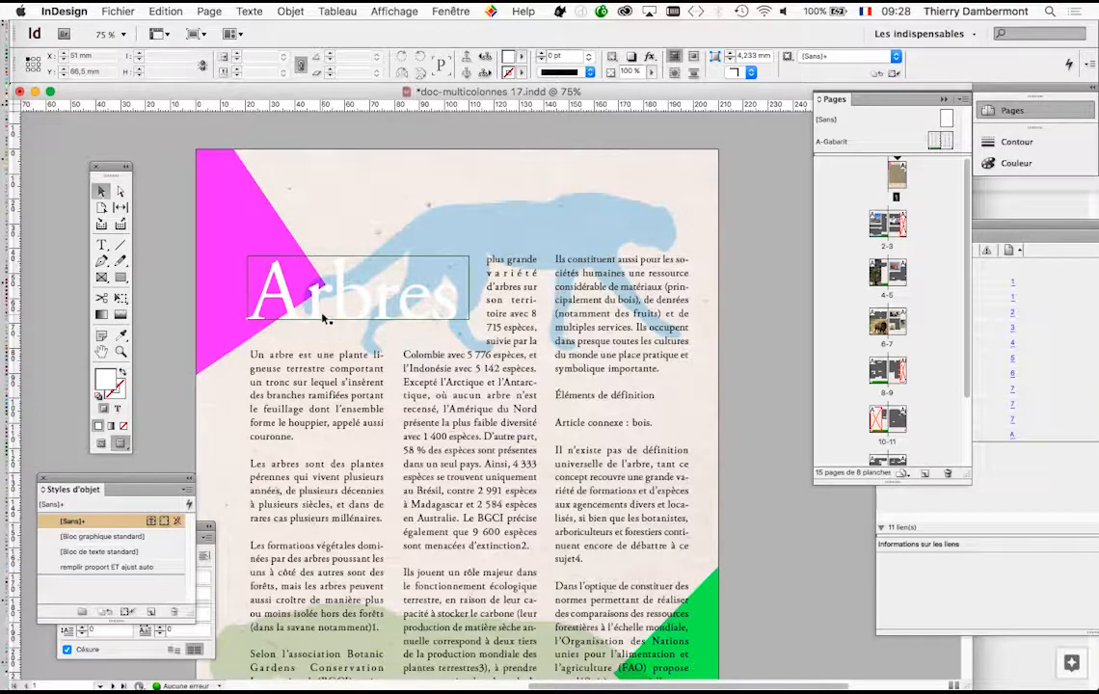
Try the "Arbres" title over the second and third text columns, and bring it back over the first two.
drag(382, 260, 531, 327)
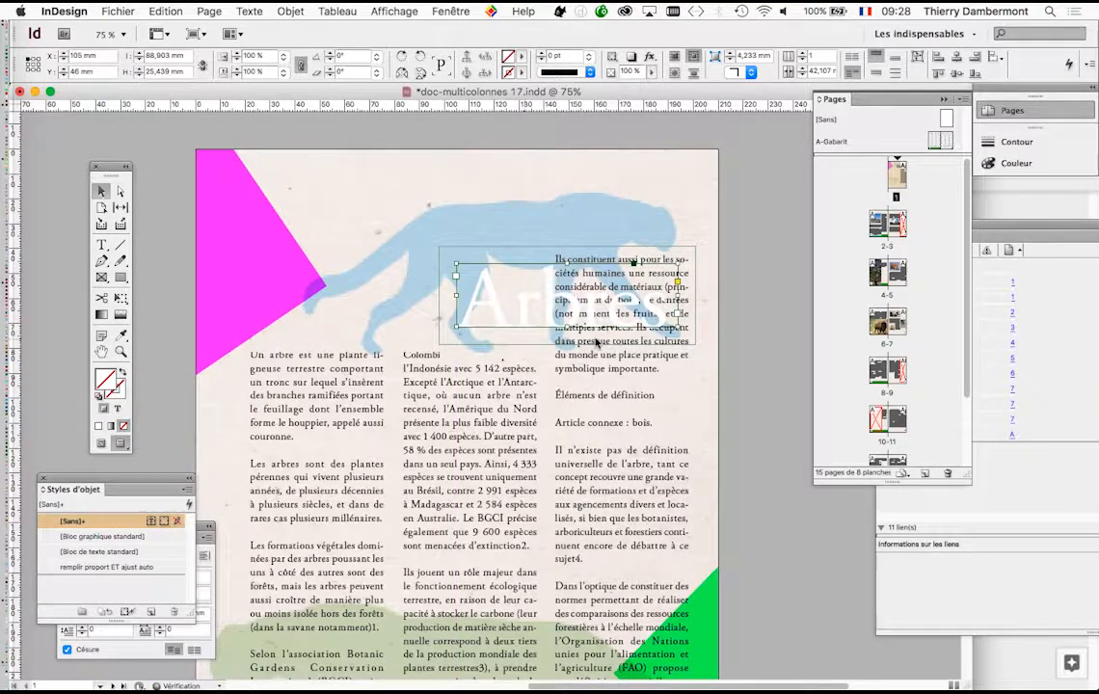
click(742, 417)
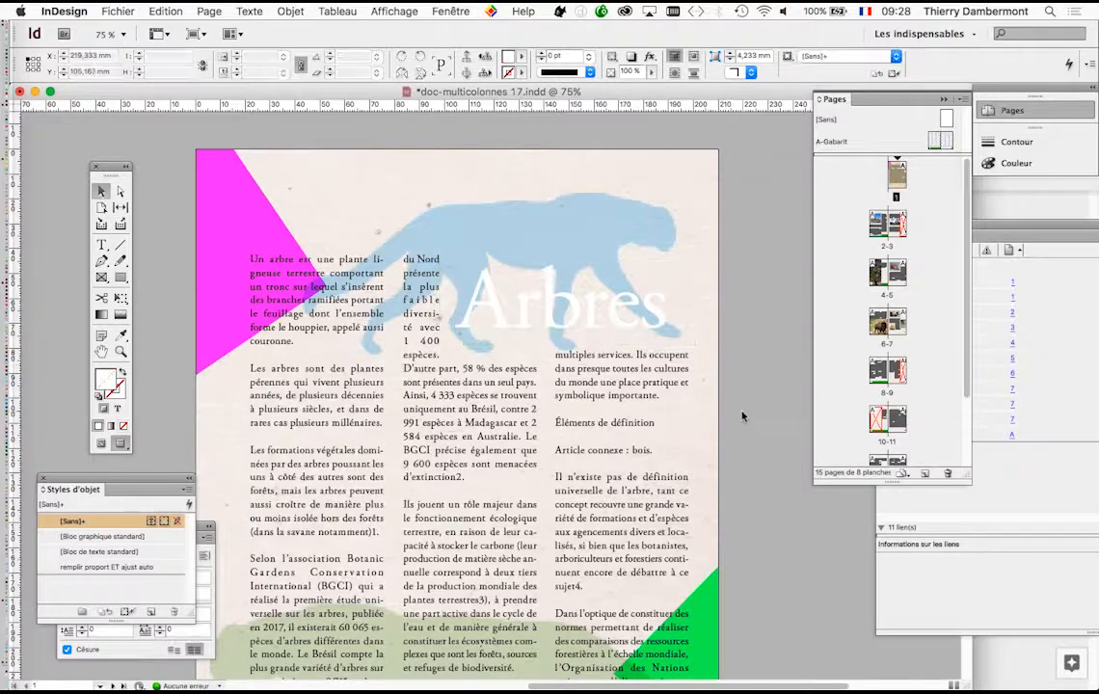
drag(665, 328, 487, 340)
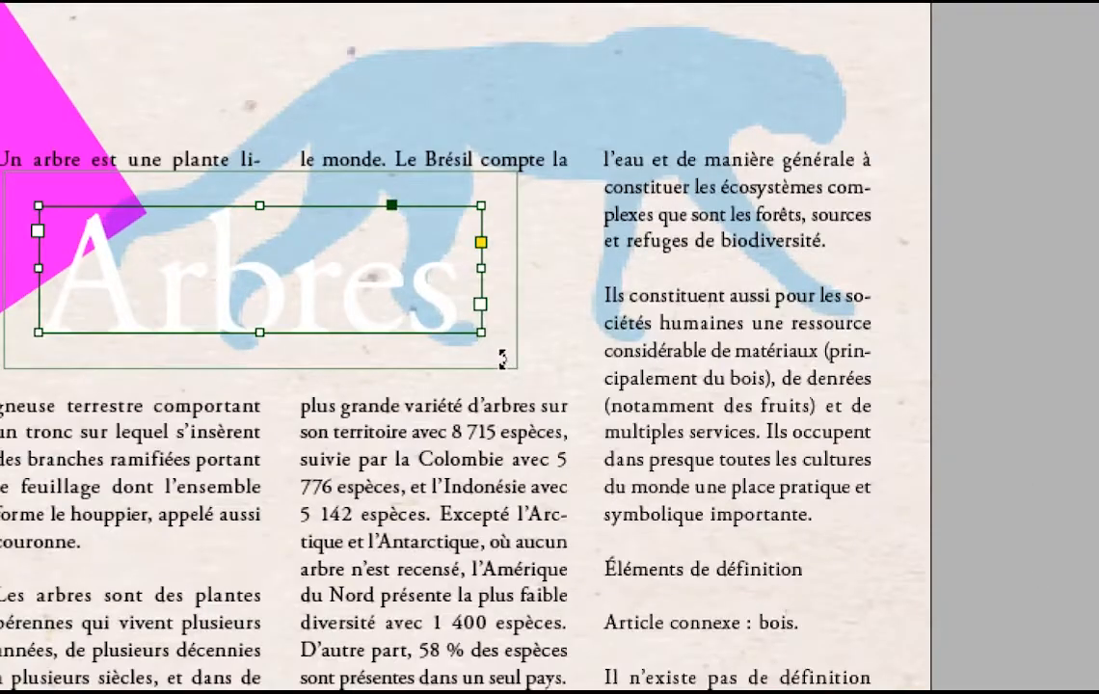
Rotate the "Arbres" title frame to 90° so that it reads vertically upward.
drag(502, 359, 473, 77)
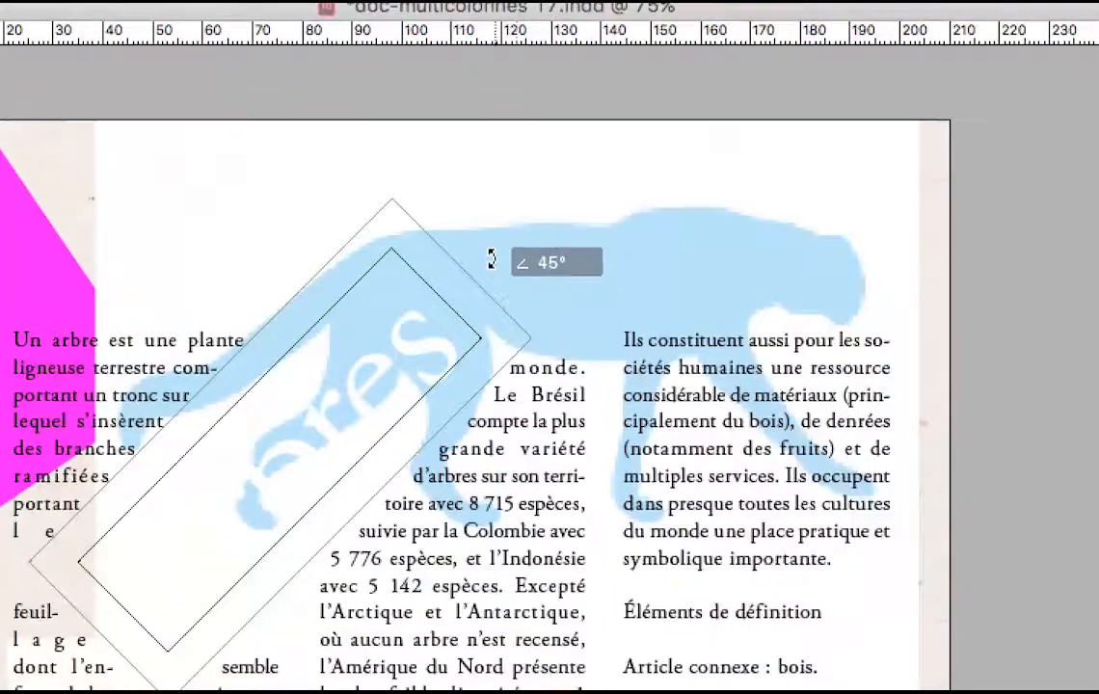
drag(491, 258, 405, 197)
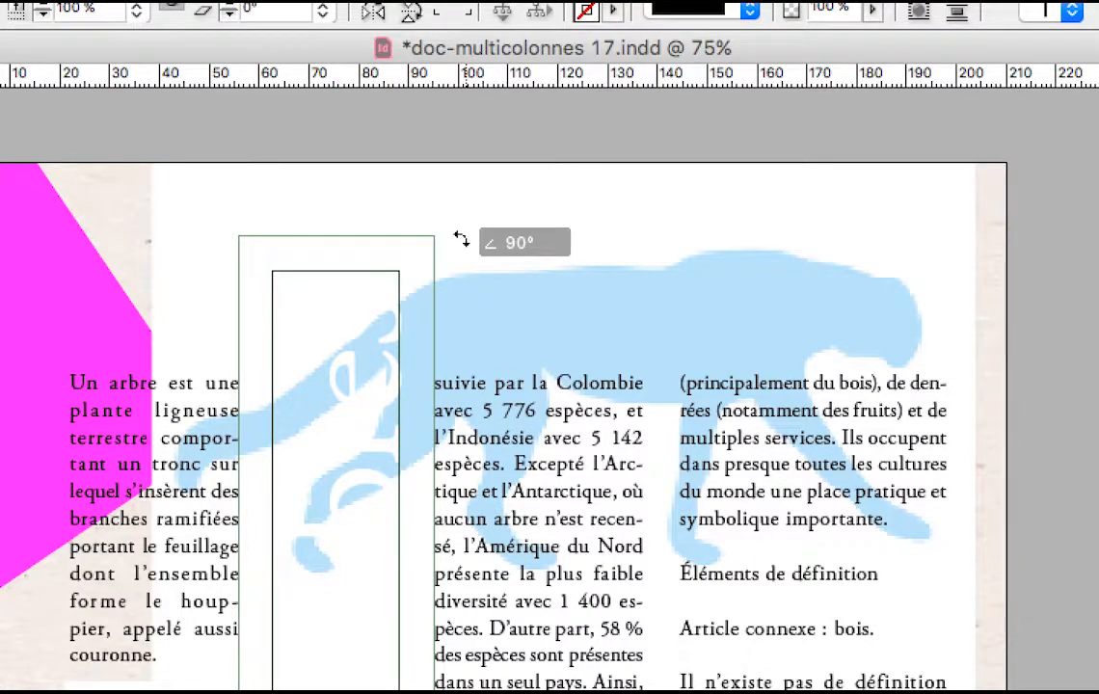
drag(460, 238, 461, 238)
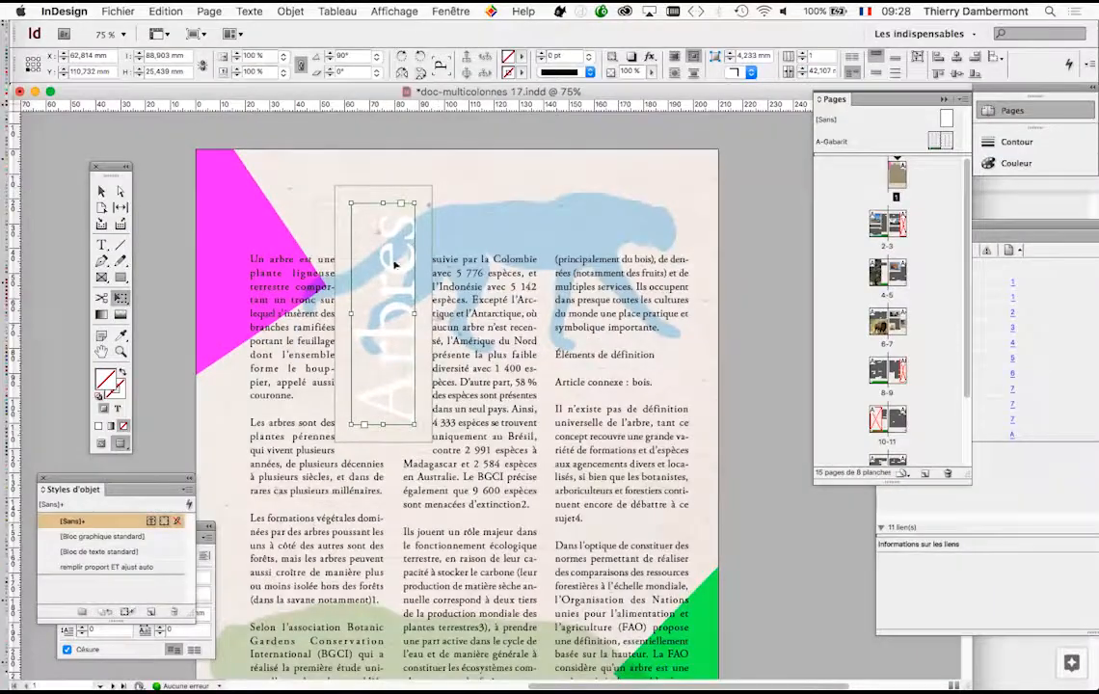
Move the vertical title to the outer edge of the first text column, to about X 16 mm, Y 126.4 mm.
click(103, 191)
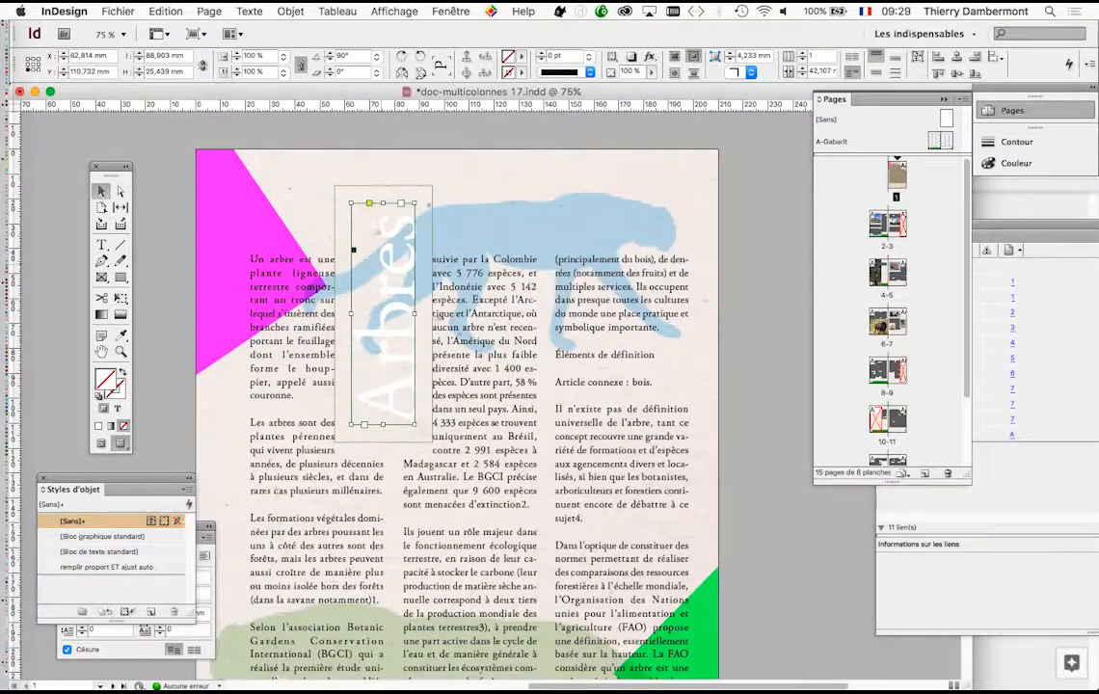
drag(384, 278, 297, 324)
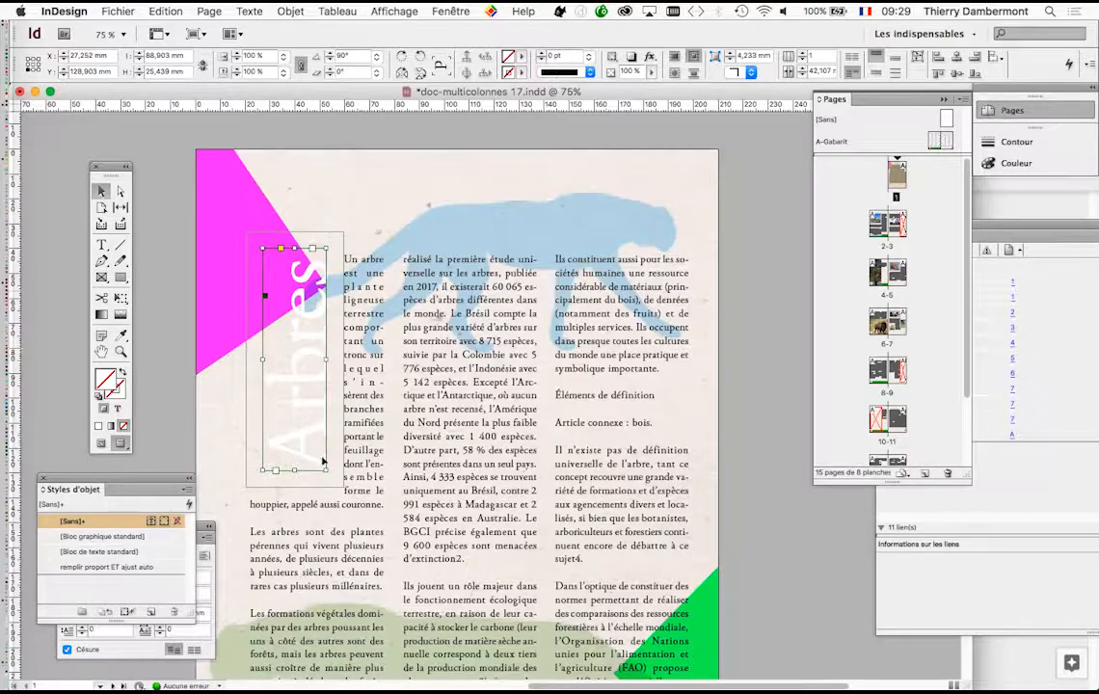
super+click(317, 405)
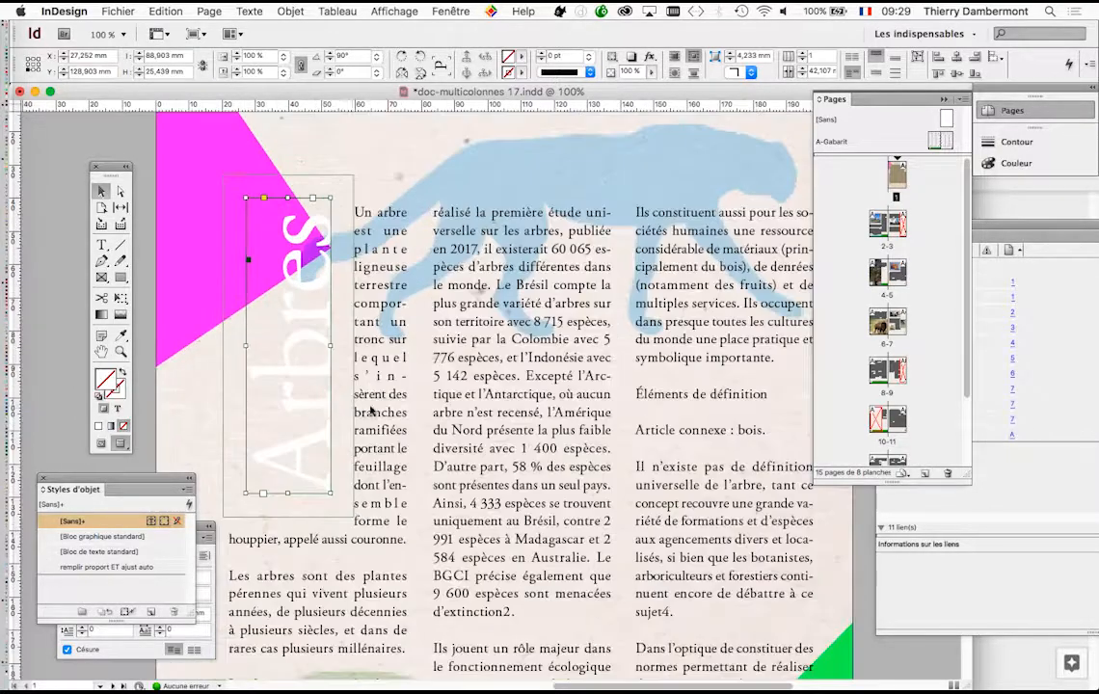
drag(388, 397, 502, 386)
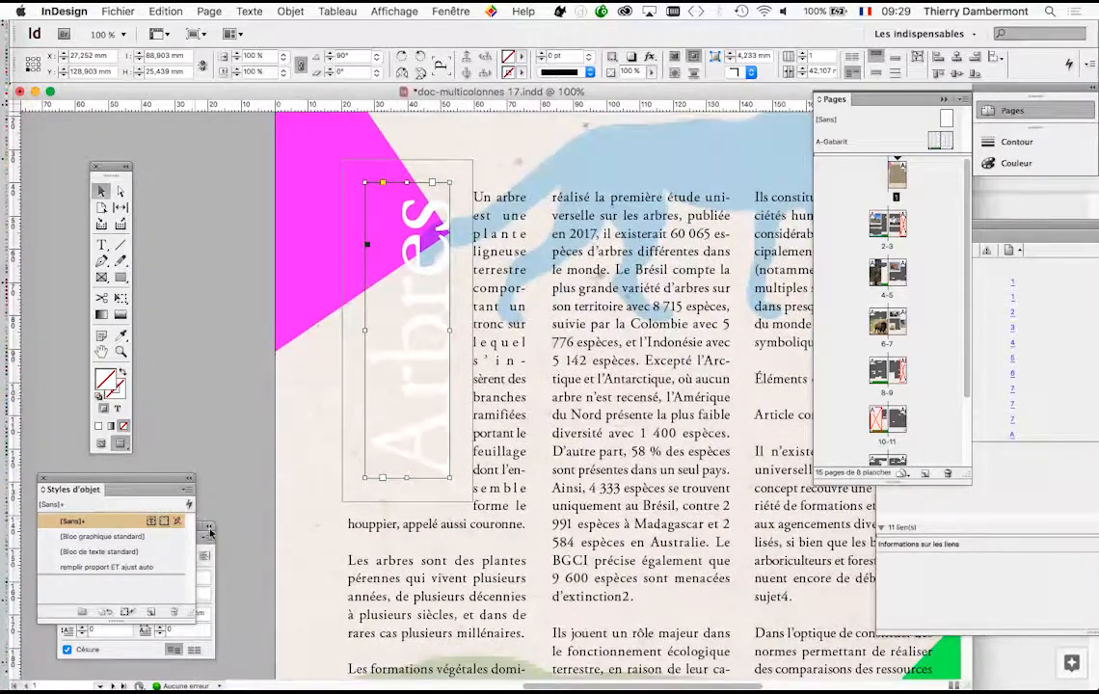
drag(428, 241, 391, 234)
Unlink the vertical title's text wrap offsets and set the left and right offsets to 0 mm.
click(450, 10)
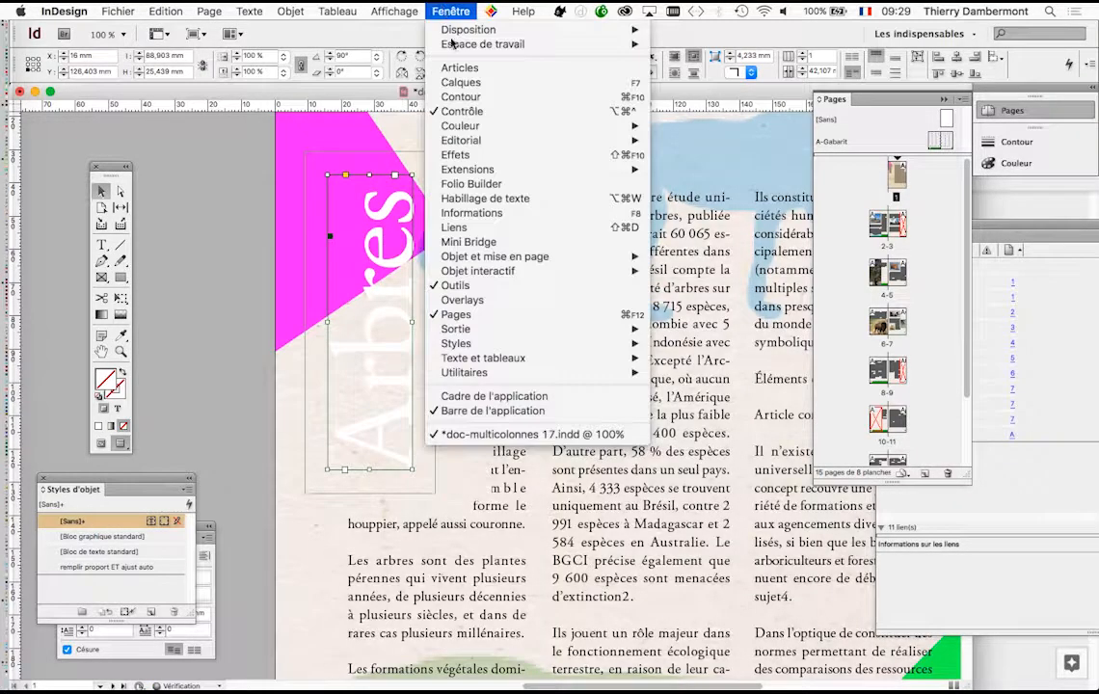
click(484, 198)
drag(629, 159, 557, 140)
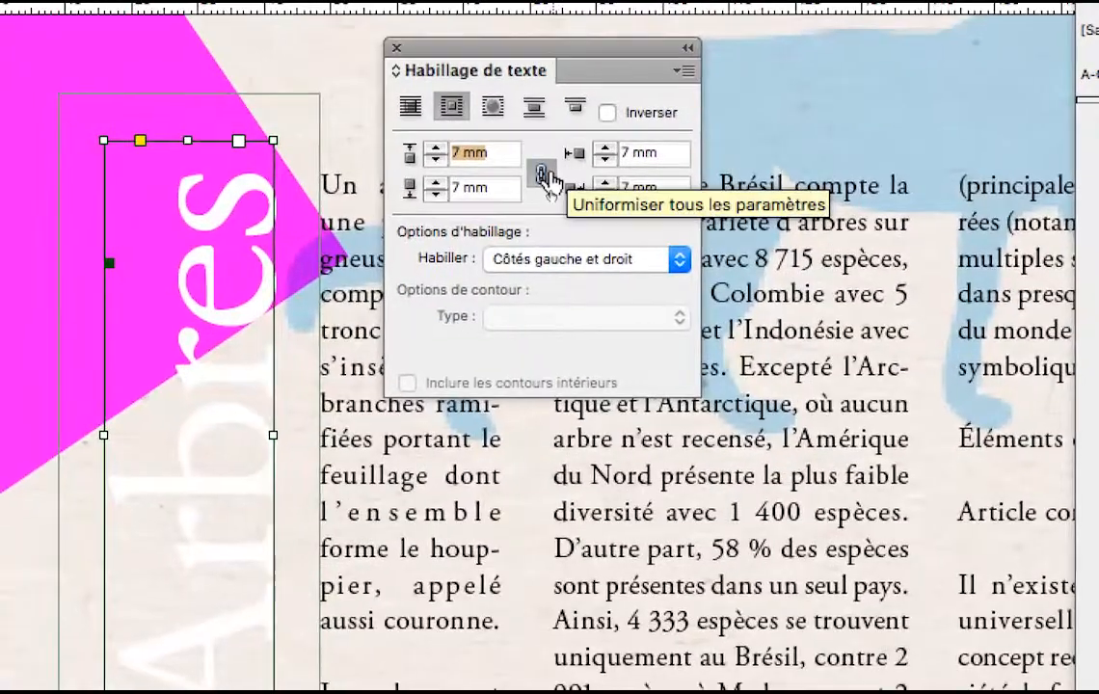
click(537, 246)
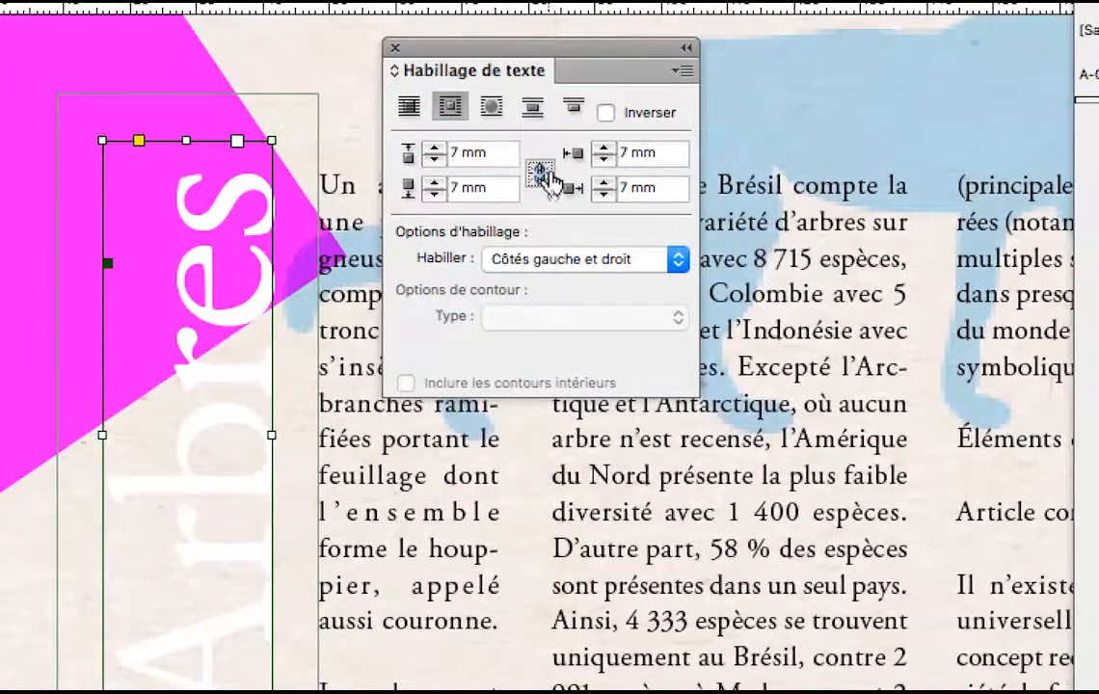
click(600, 231)
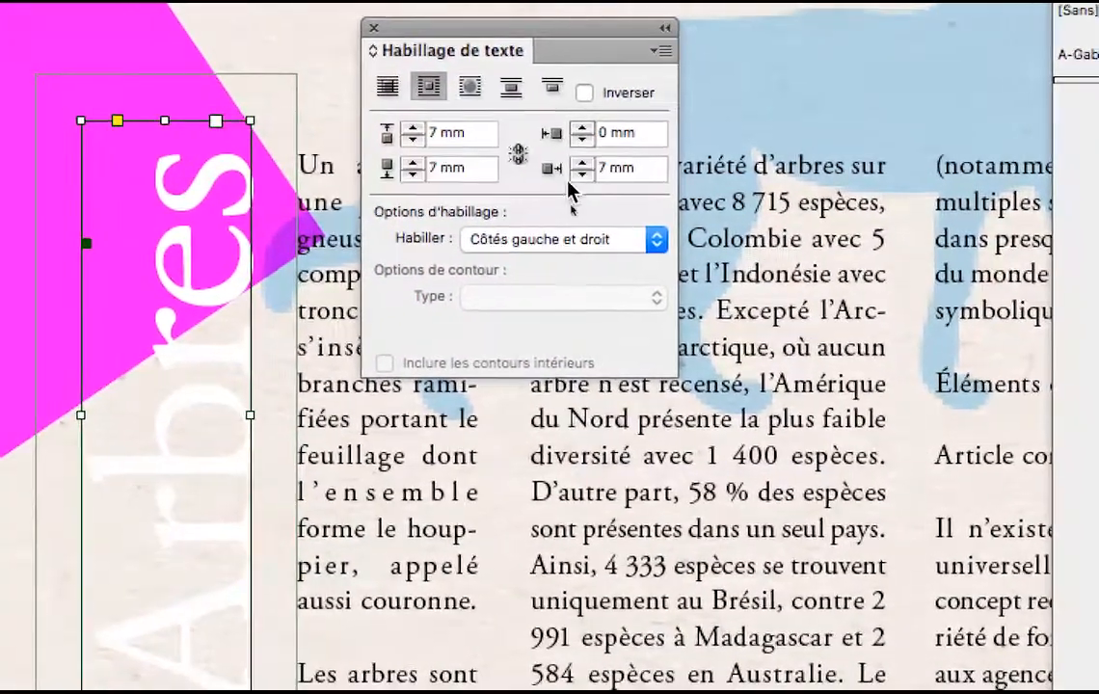
click(581, 174)
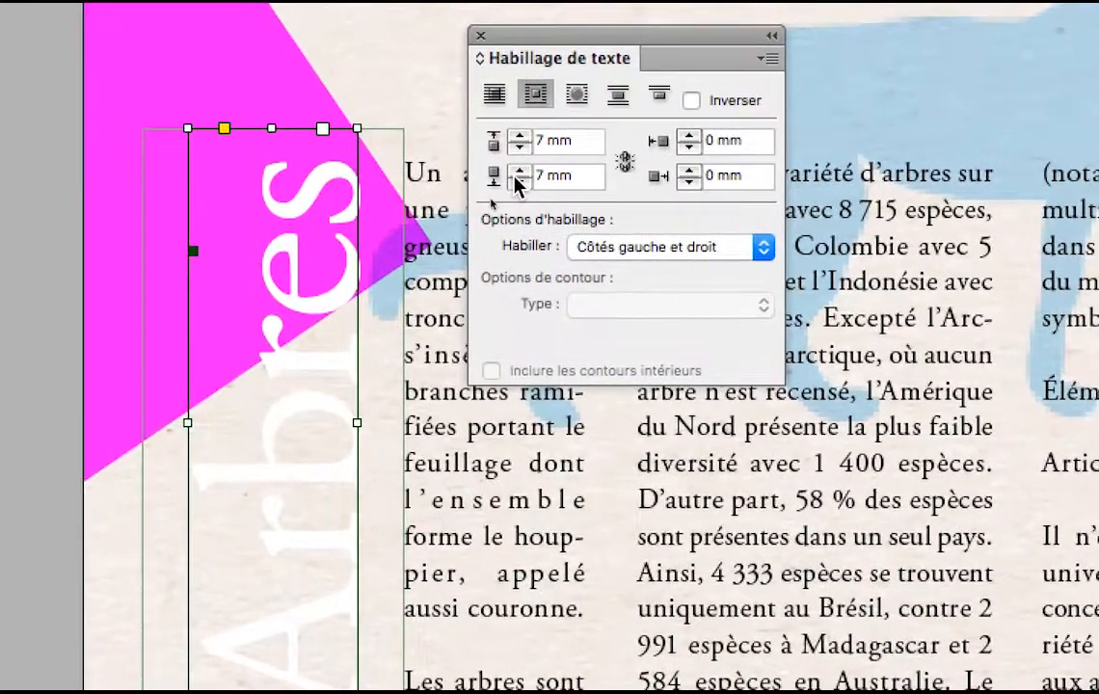
Set the vertical title's bottom text wrap offset to 4 mm and close the text wrap settings.
click(519, 183)
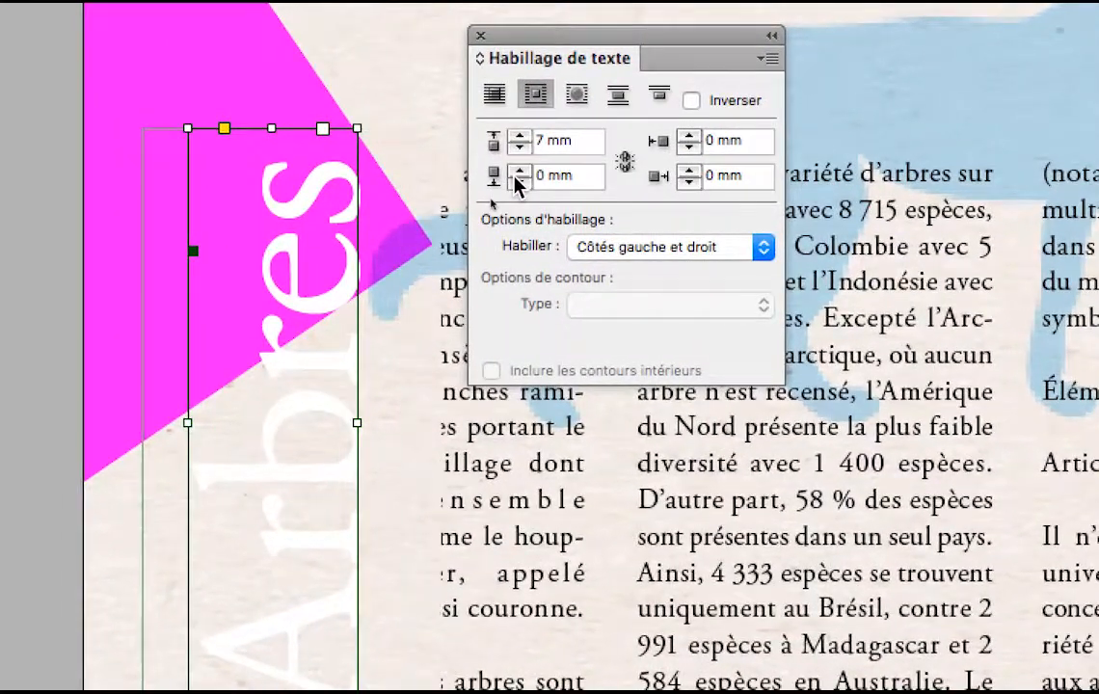
click(518, 170)
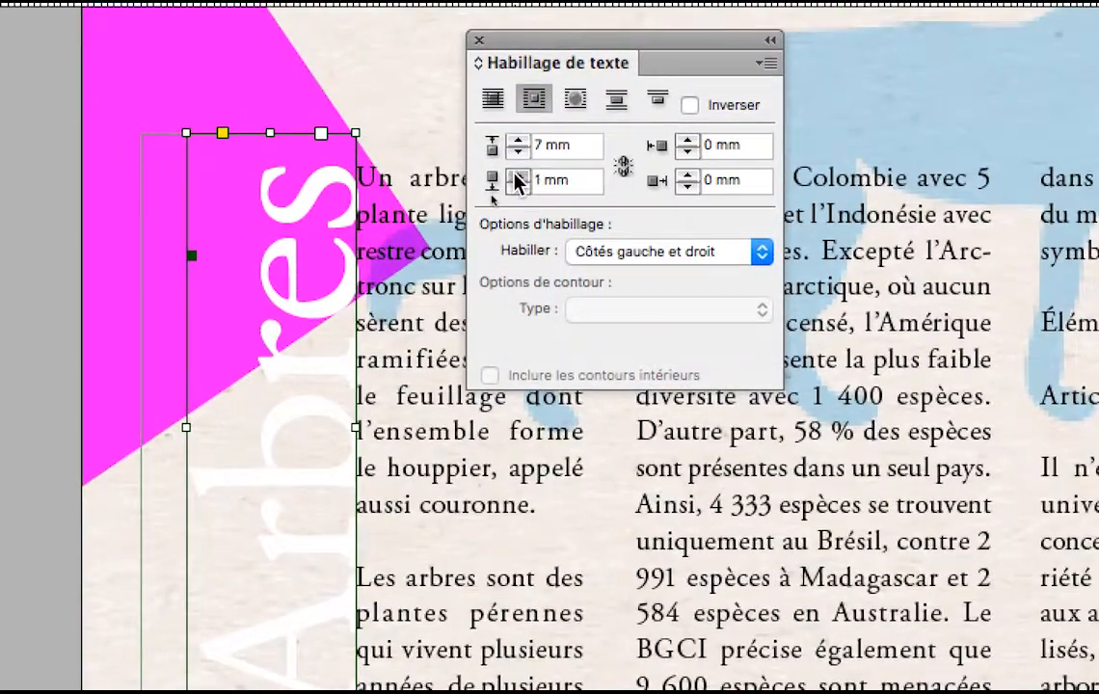
click(519, 170)
click(518, 177)
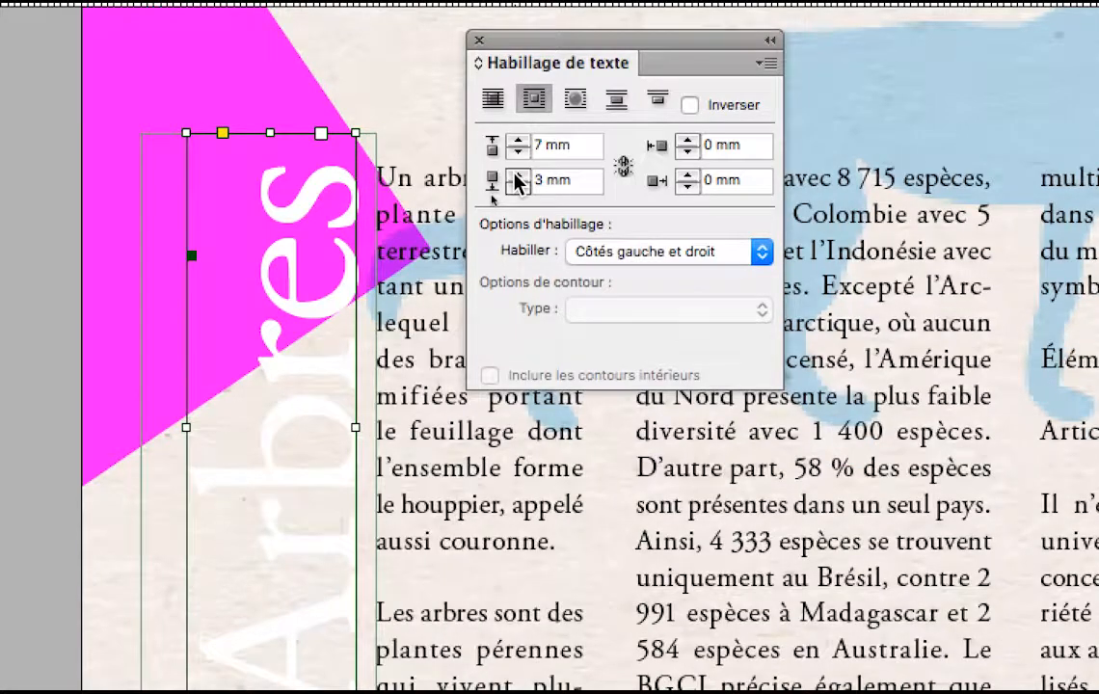
click(515, 174)
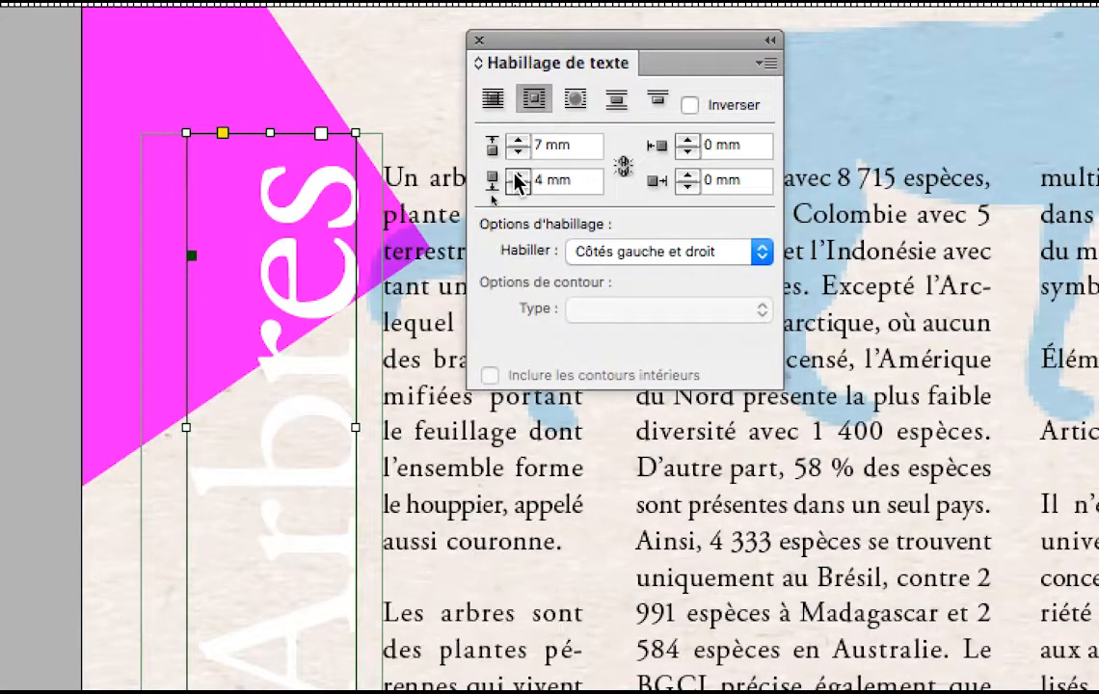
click(515, 174)
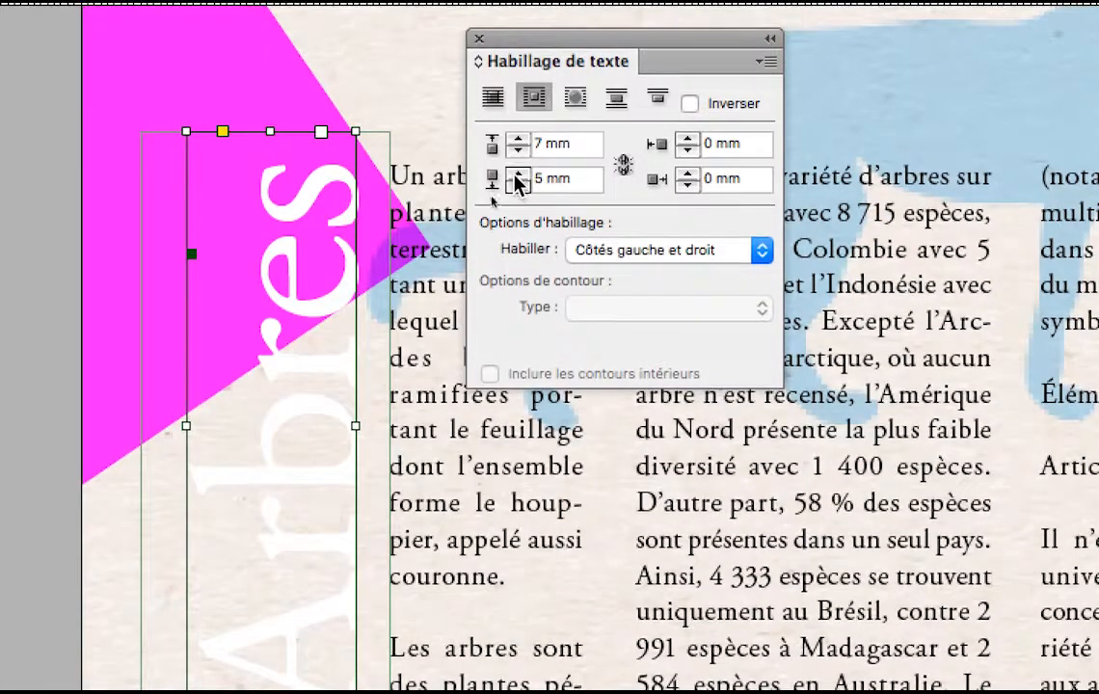
click(517, 179)
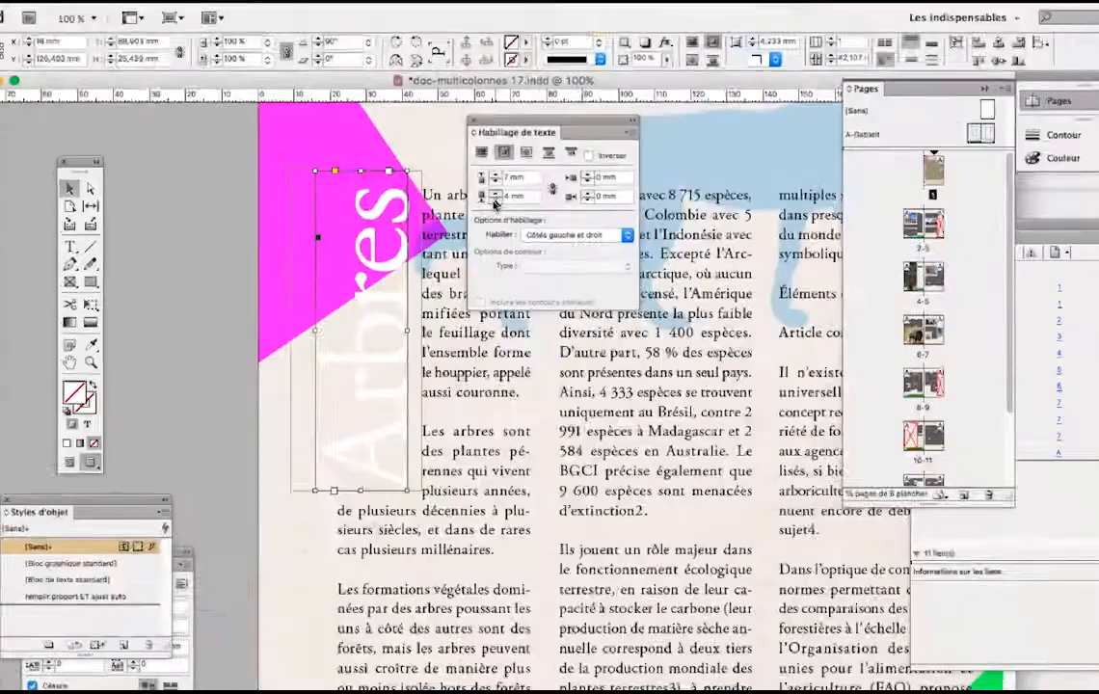
key(super+alt+w)
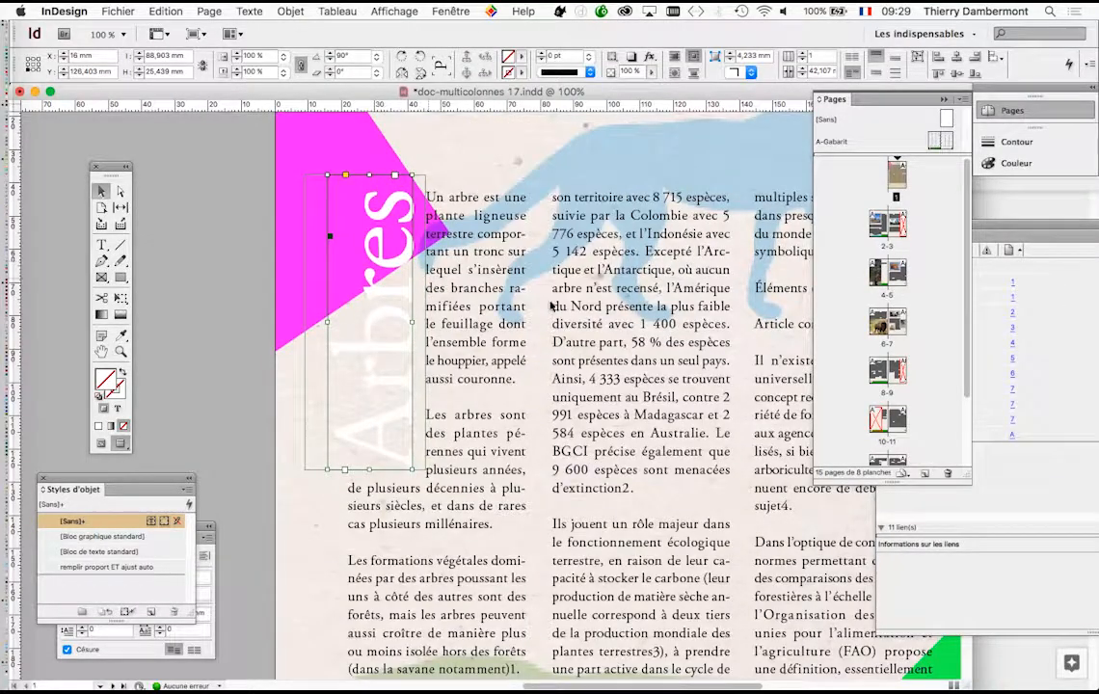
scroll(550, 305, down, 1)
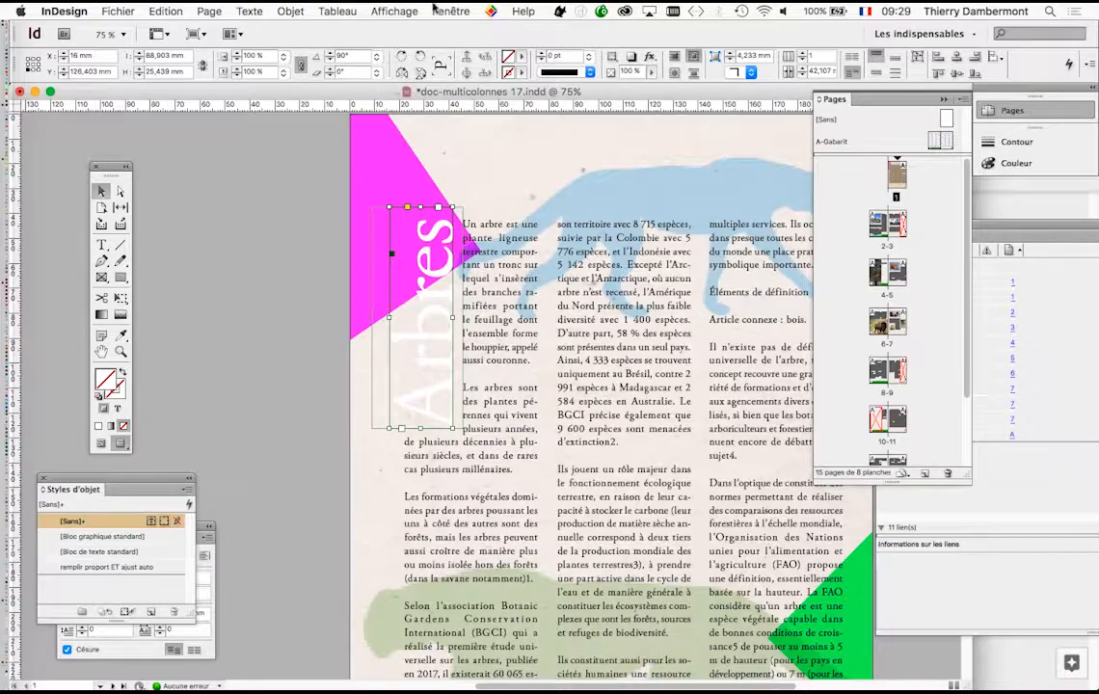
Show the document's layers and lock every layer except "blocs décoratifs".
click(450, 11)
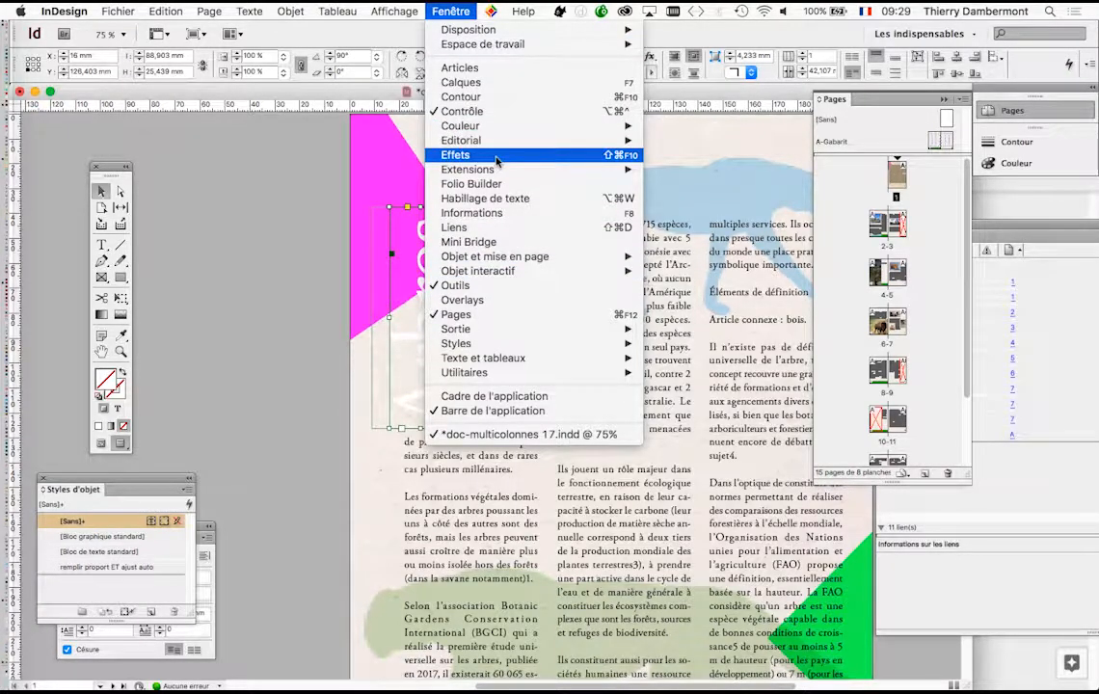
click(461, 82)
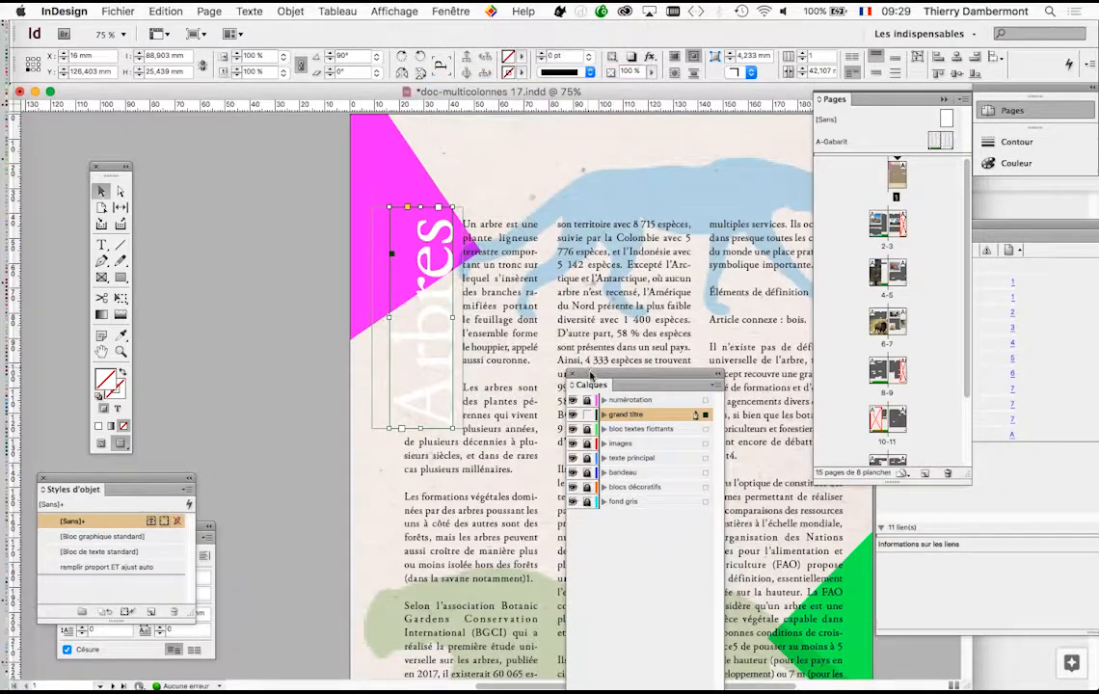
drag(591, 374, 559, 145)
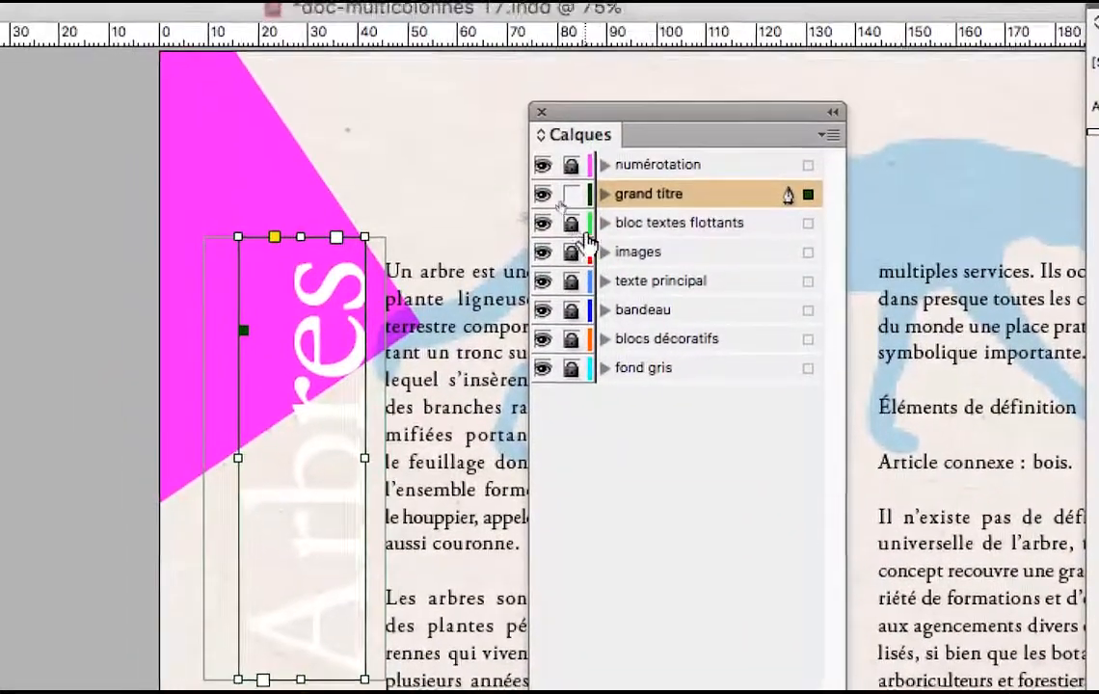
drag(578, 224, 572, 367)
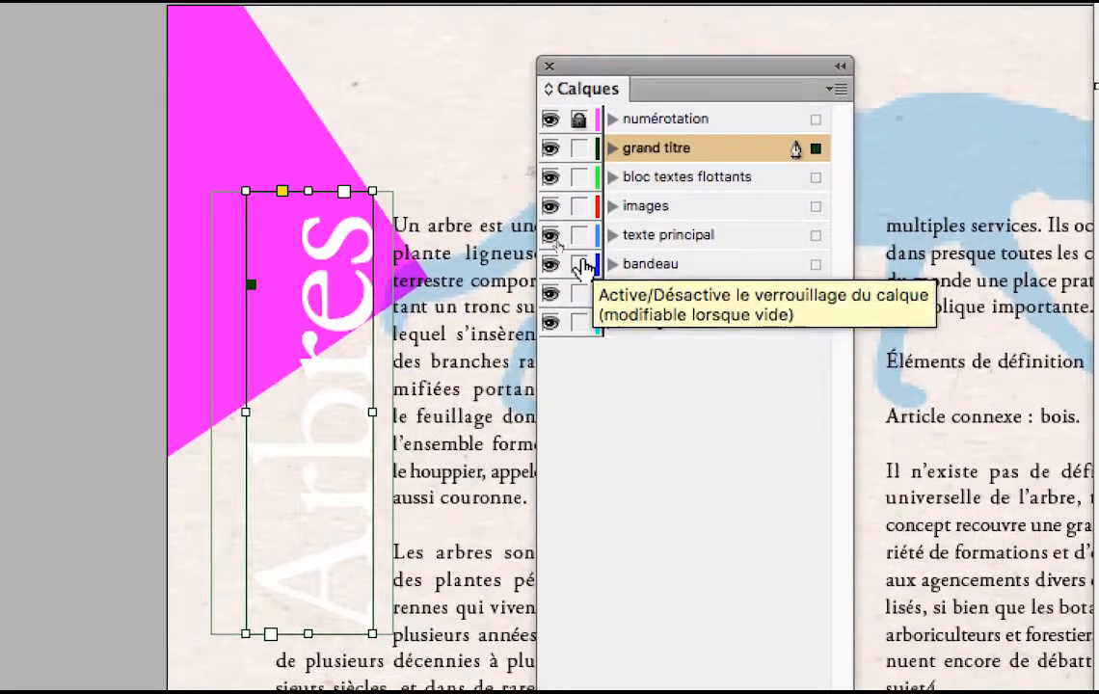
click(581, 234)
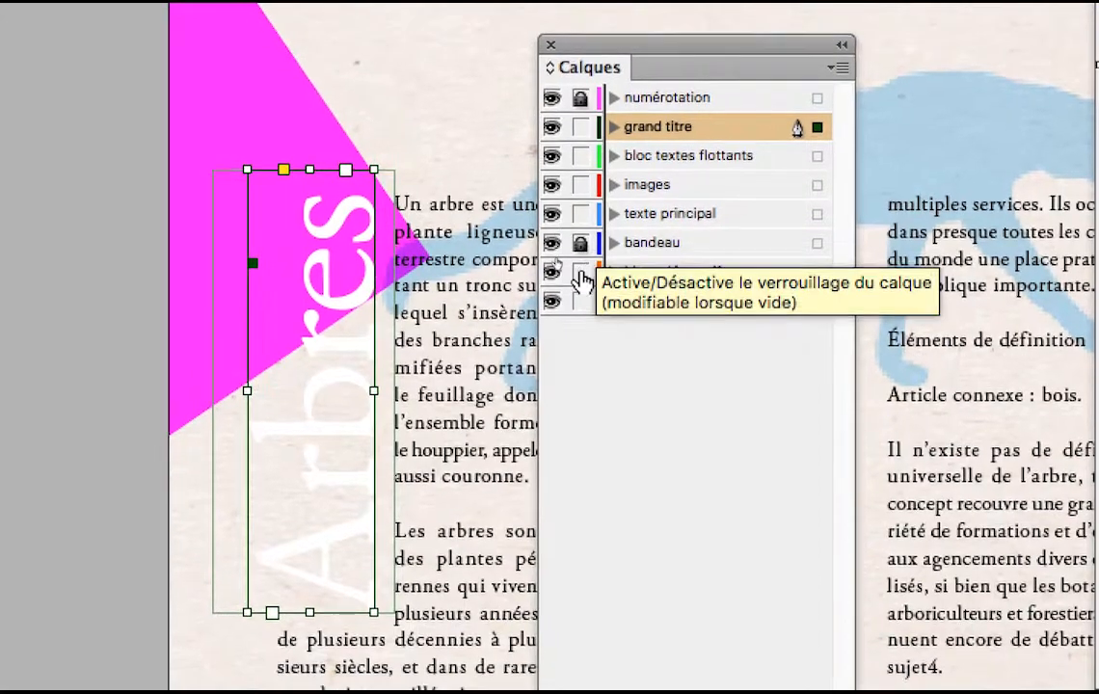
alt+click(579, 292)
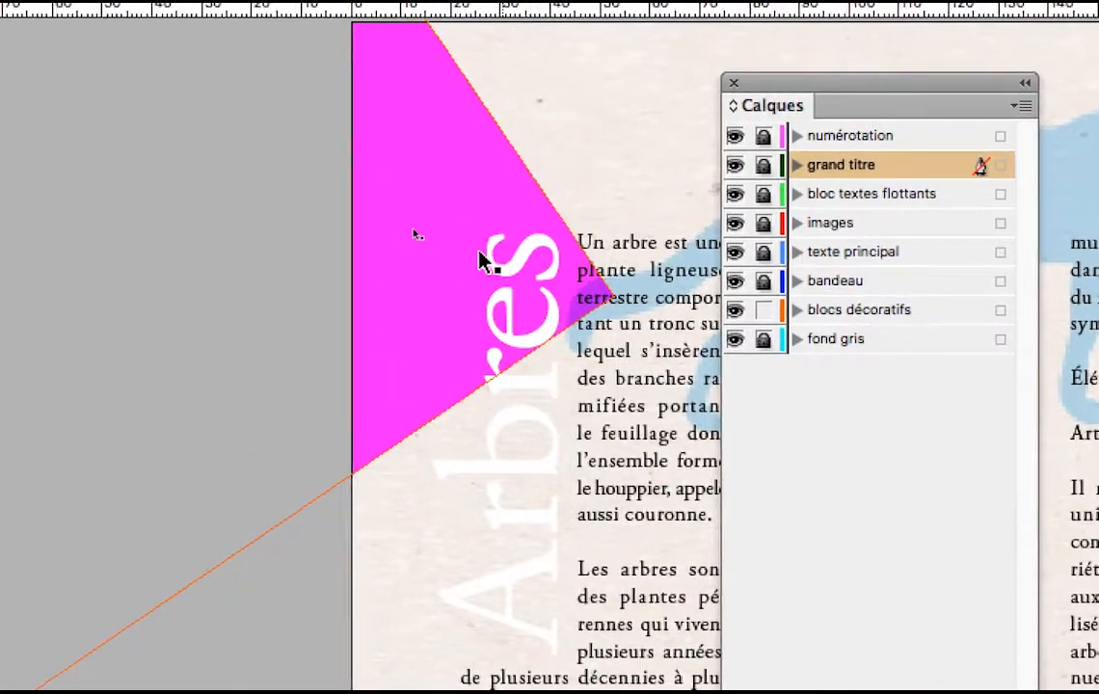
Move the magenta decorative block further onto the page behind the whole "Arbres" title, to about X -151.2 mm, Y 34.1 mm.
click(291, 223)
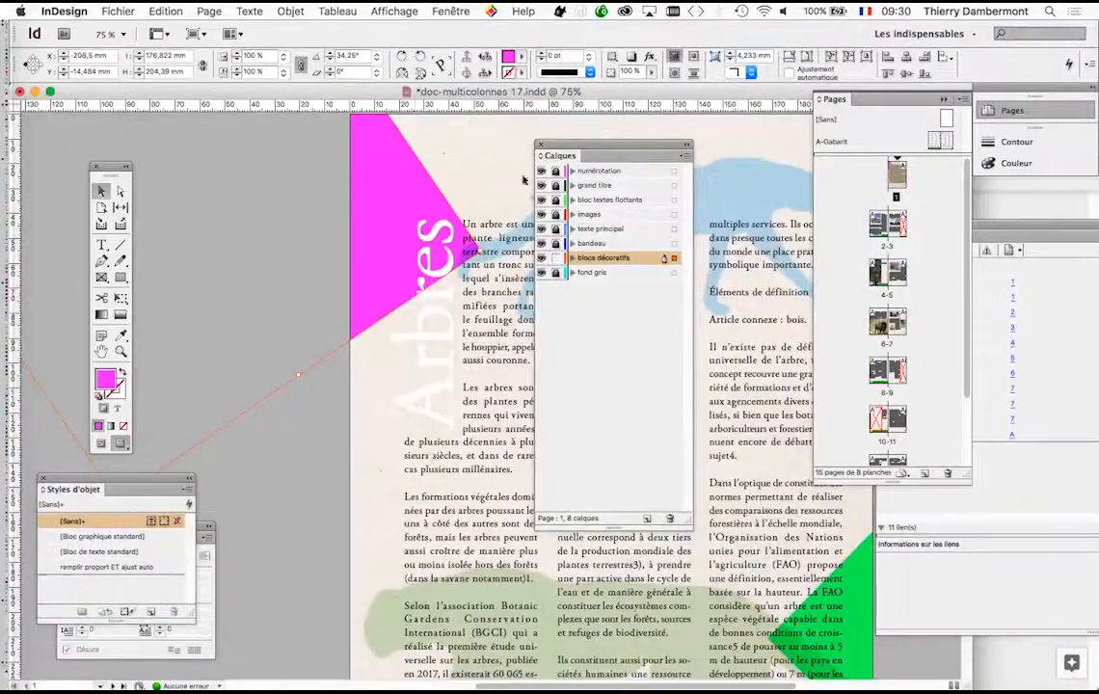
drag(575, 149, 704, 166)
key(super+minus)
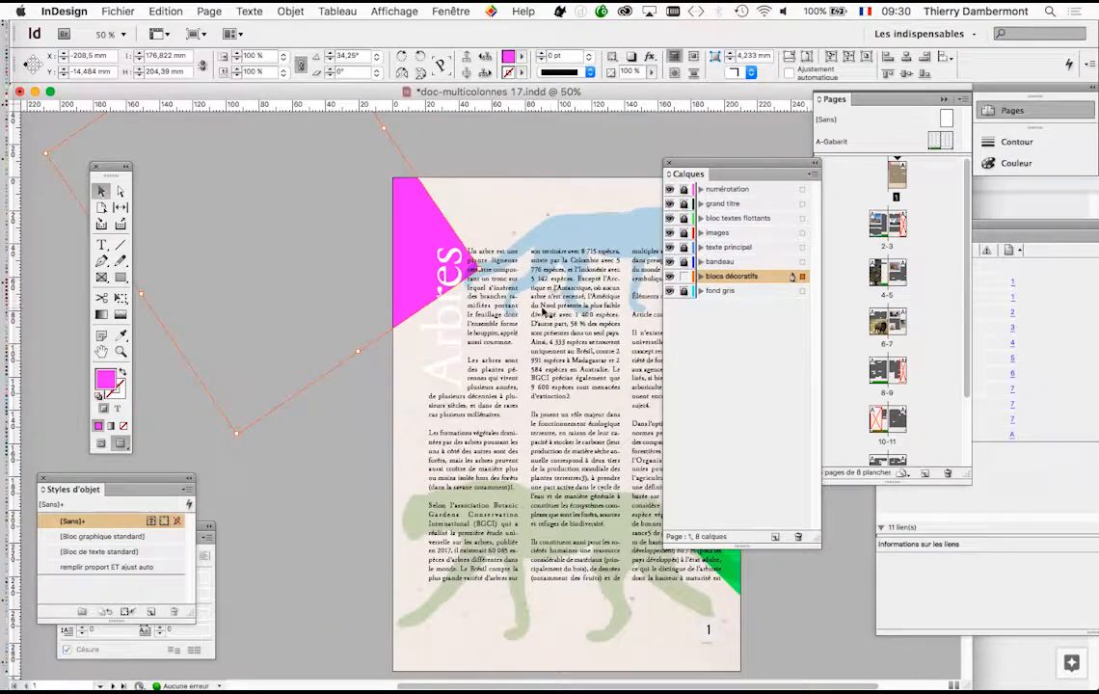
key(super+minus)
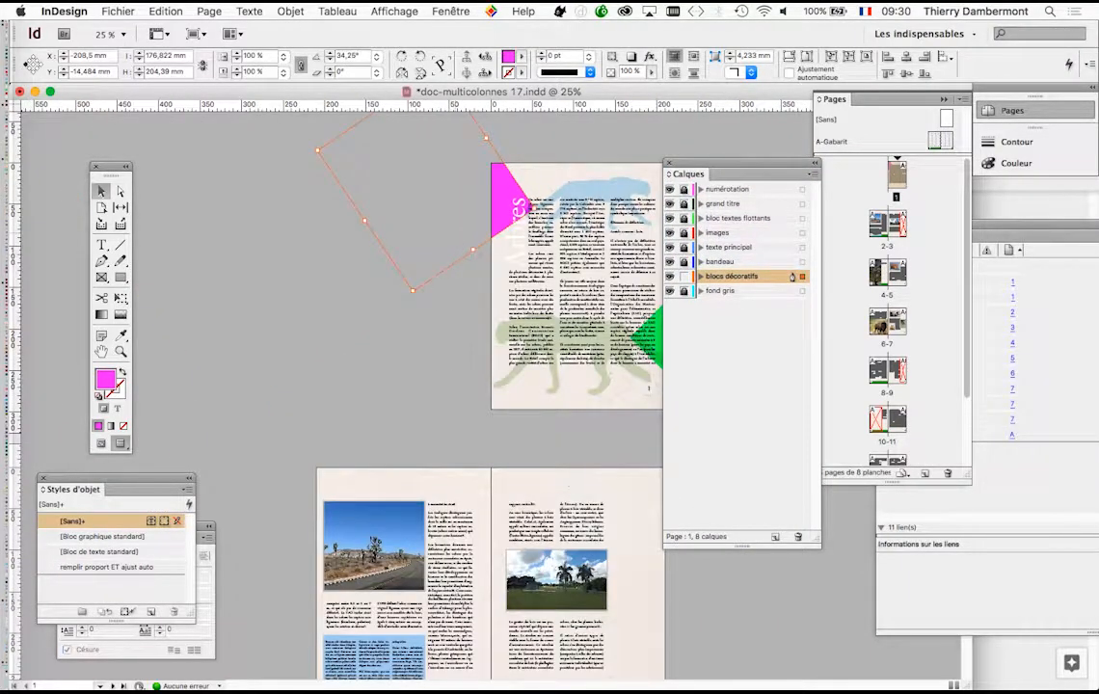
drag(454, 244, 502, 284)
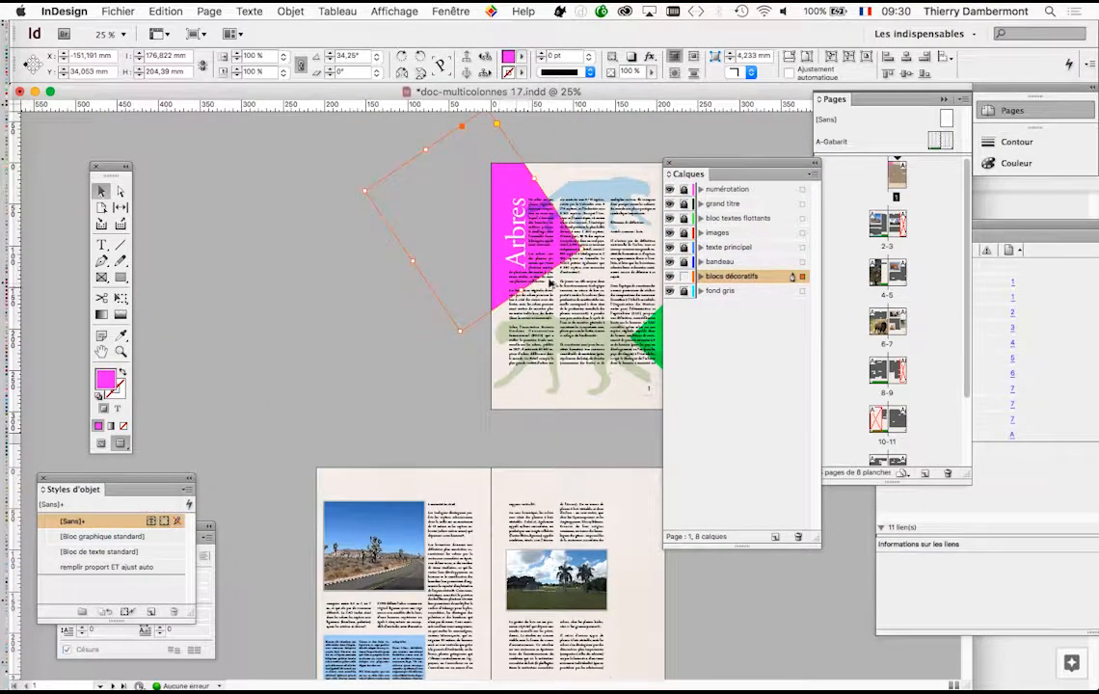
Fine-tune the magenta block's placement behind the title to about X -158.7 mm, Y 25.1 mm.
key(super+equal)
scroll(378, 373, right, 10)
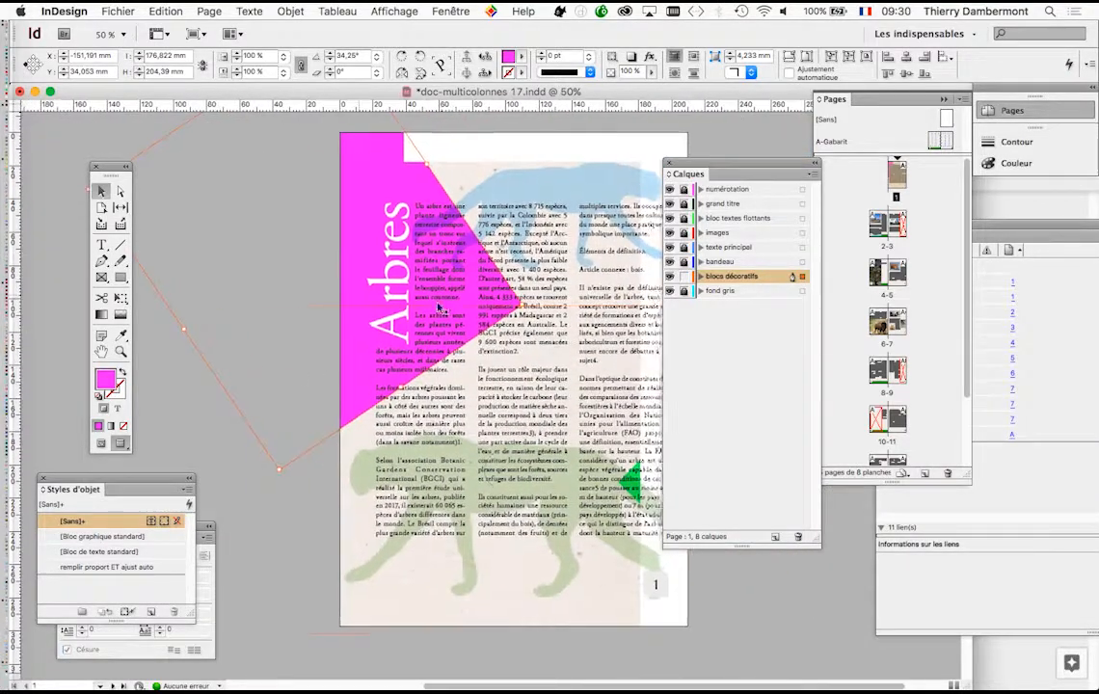
key(super+equal)
click(493, 314)
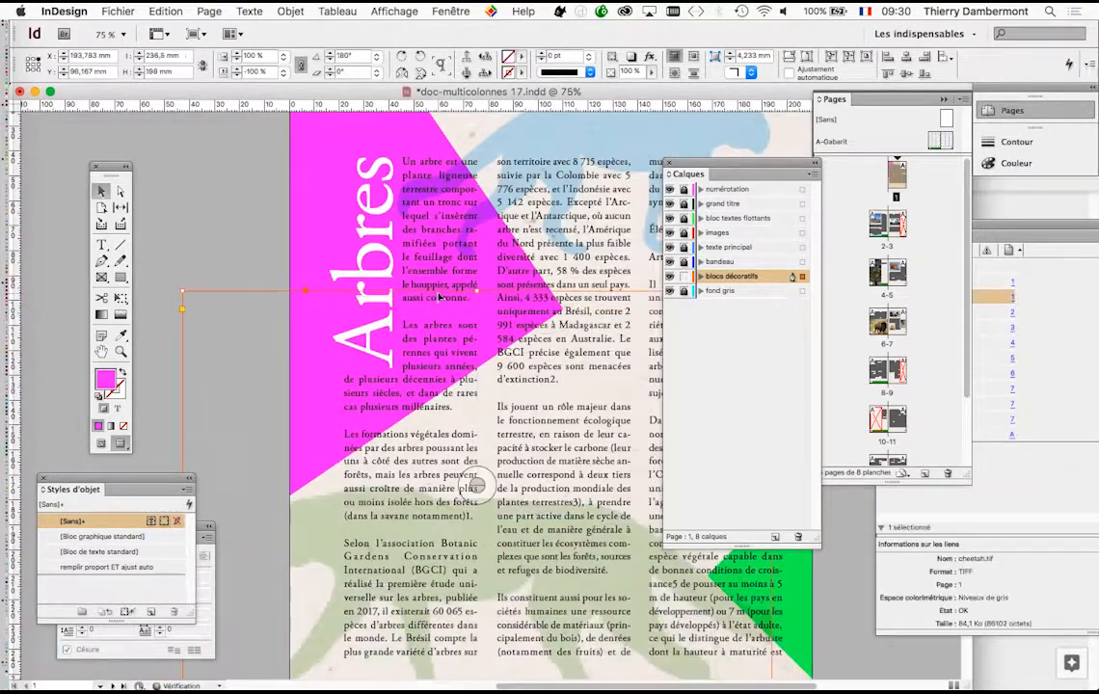
click(312, 215)
key(super+minus)
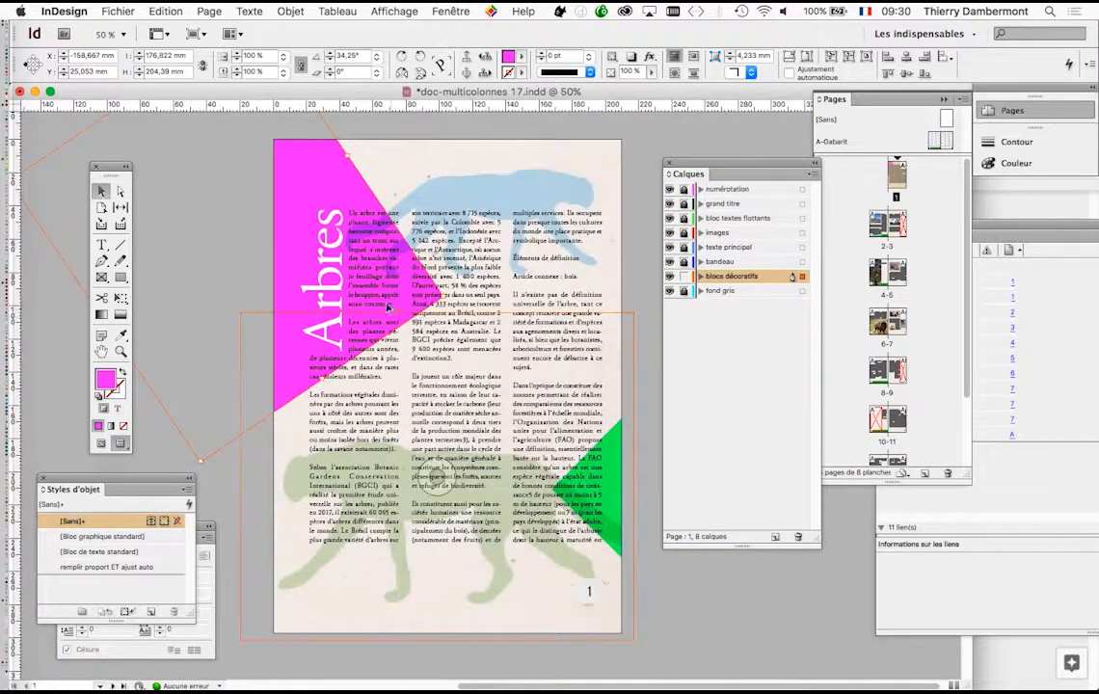
Deselect the magenta block and examine the vertical title and wrapped body text against it, both up close and across the full page.
key(super+equal)
key(super+equal)
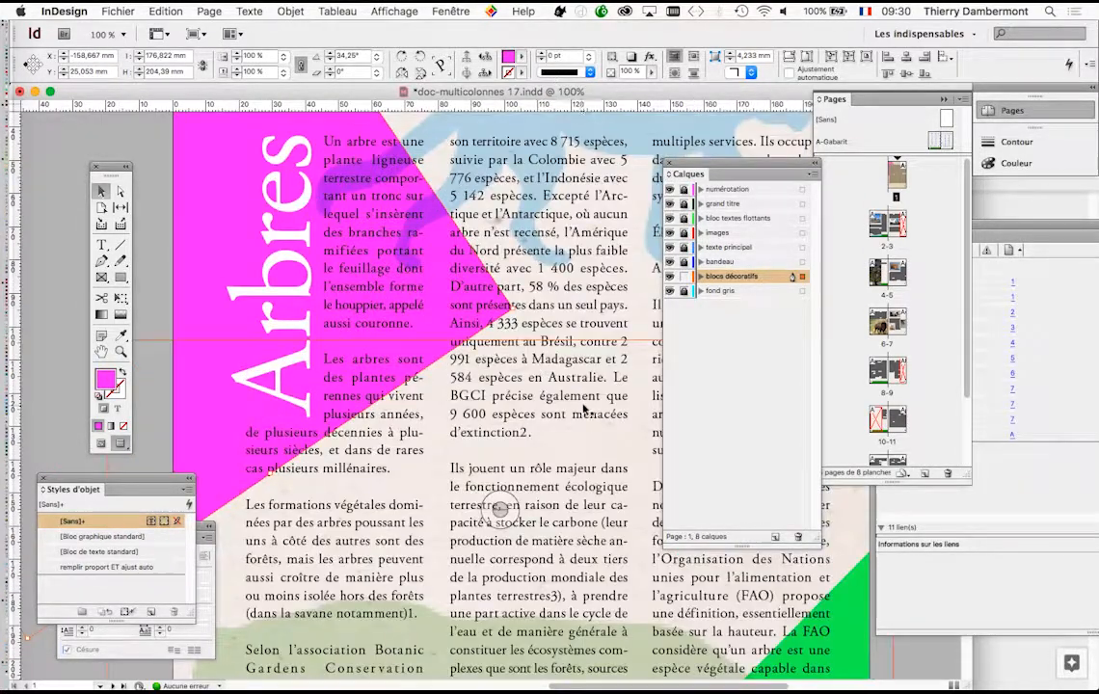
key(super+minus)
key(super+minus)
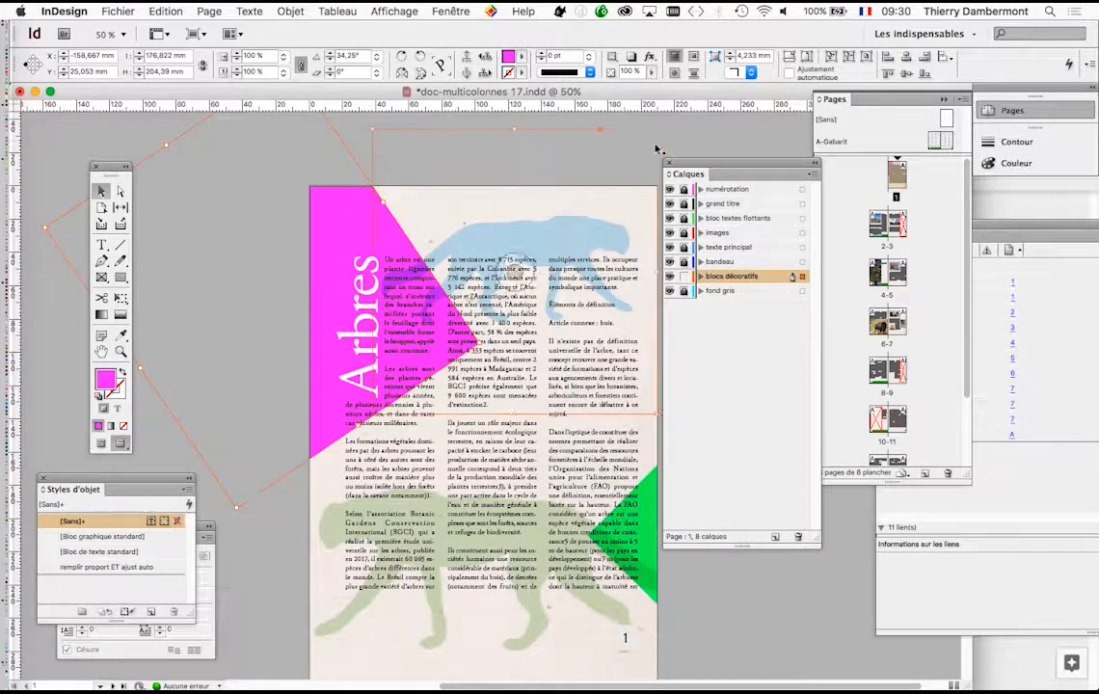
click(619, 205)
click(380, 322)
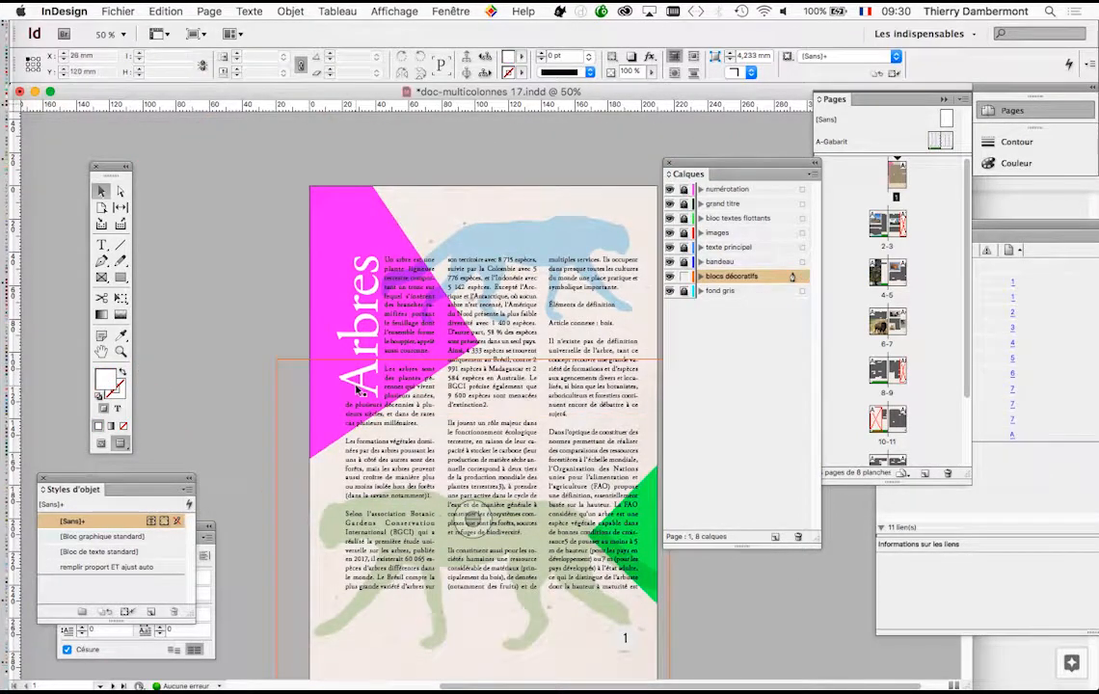
key(super+equal)
key(super+equal)
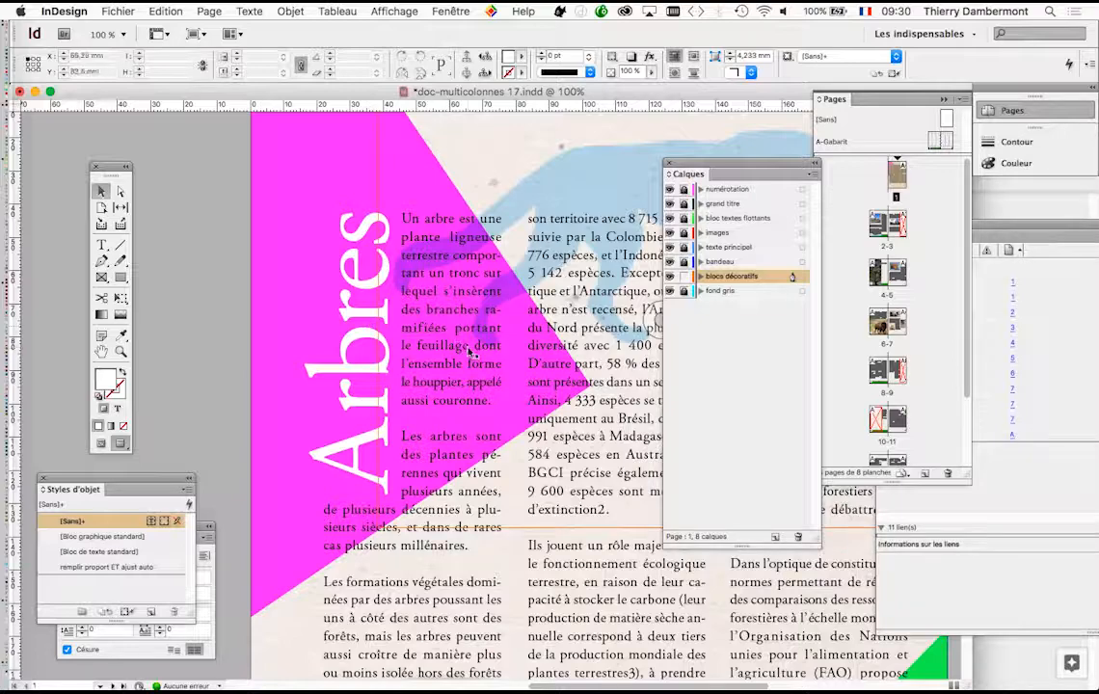
key(super+minus)
key(super+minus)
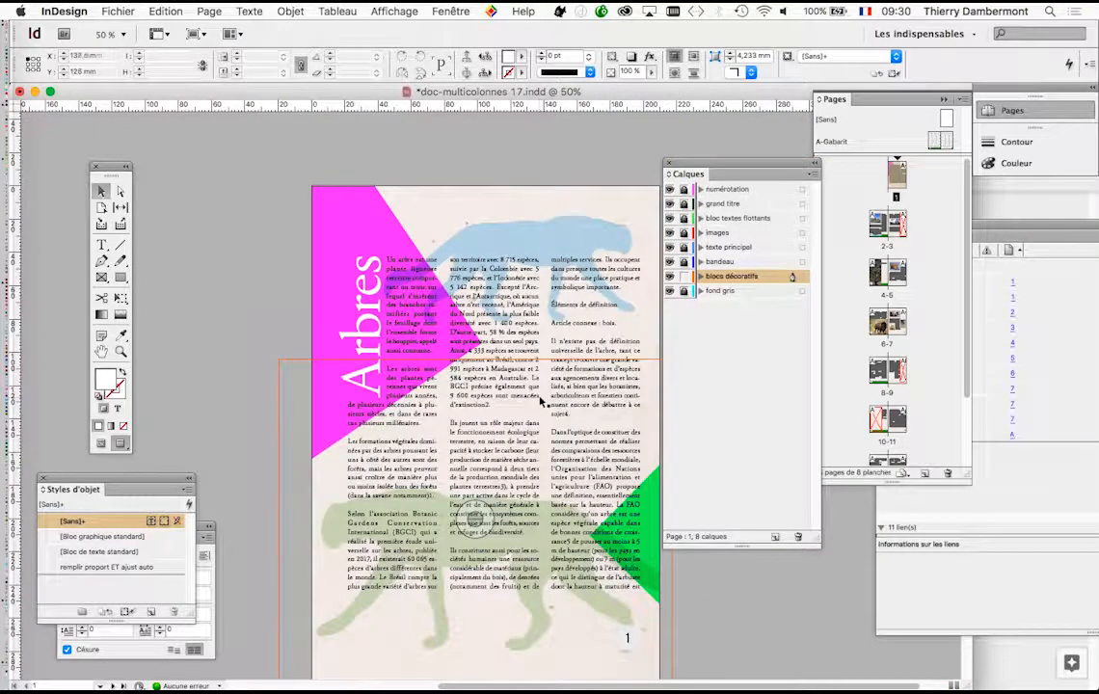